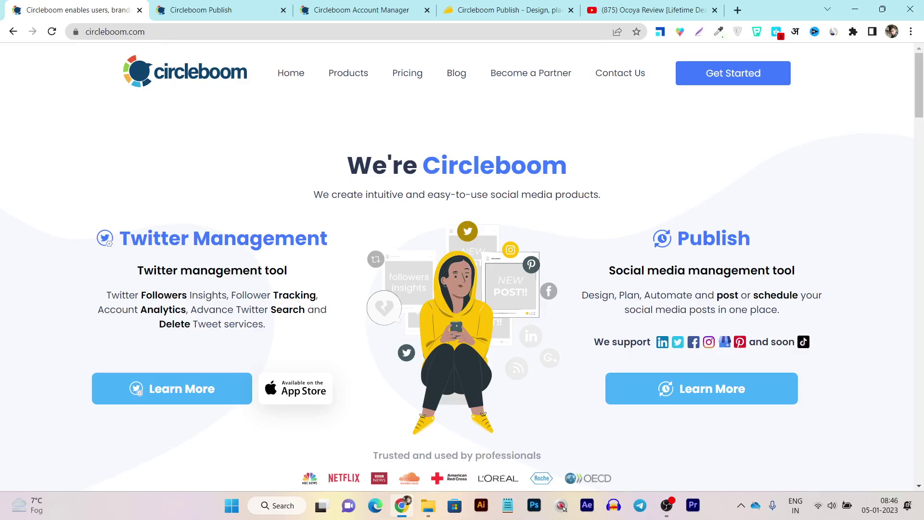
Highlight the Publish description on the Circleboom home page and review the post types available in Circleboom Publish
left_click_drag(582, 295, 780, 310)
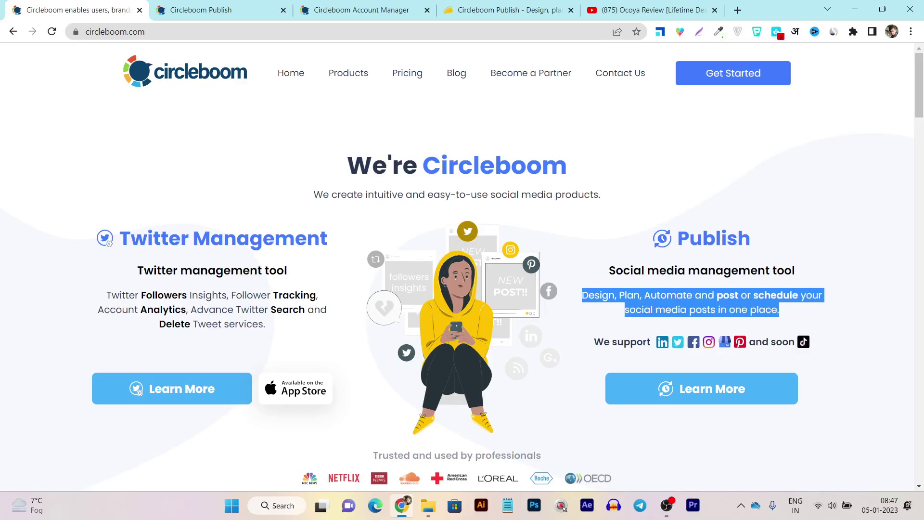
scroll(778, 309, "down", 9)
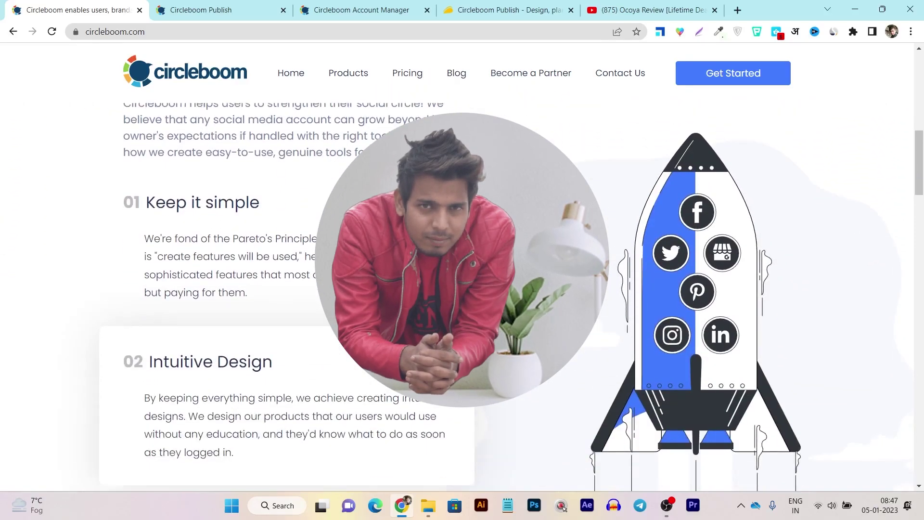
scroll(779, 310, "up", 5)
scroll(462, 289, "up", 5)
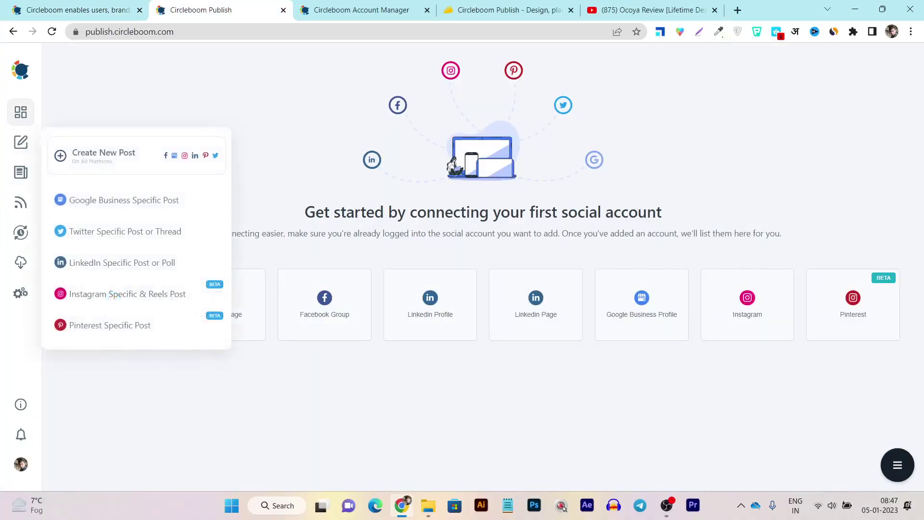
mouse_move(21, 142)
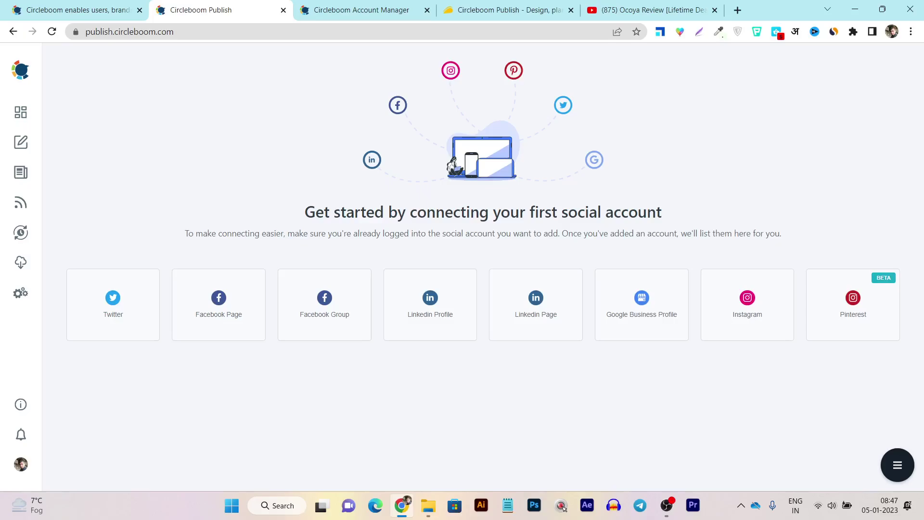
Browse the Social Marketing Saas Deals playlist beside the Ocoya review video on YouTube
left_click(645, 10)
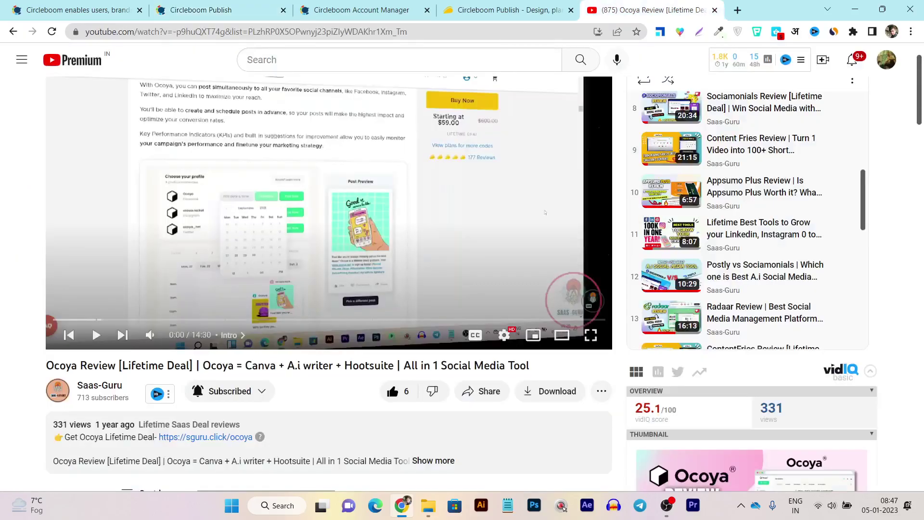
scroll(589, 300, "up", 1)
scroll(701, 357, "up", 3)
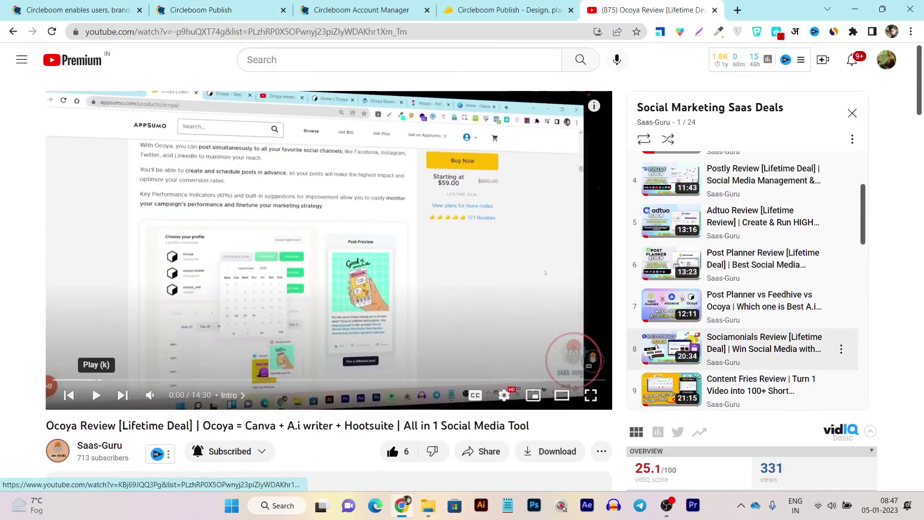
scroll(747, 264, "up", 3)
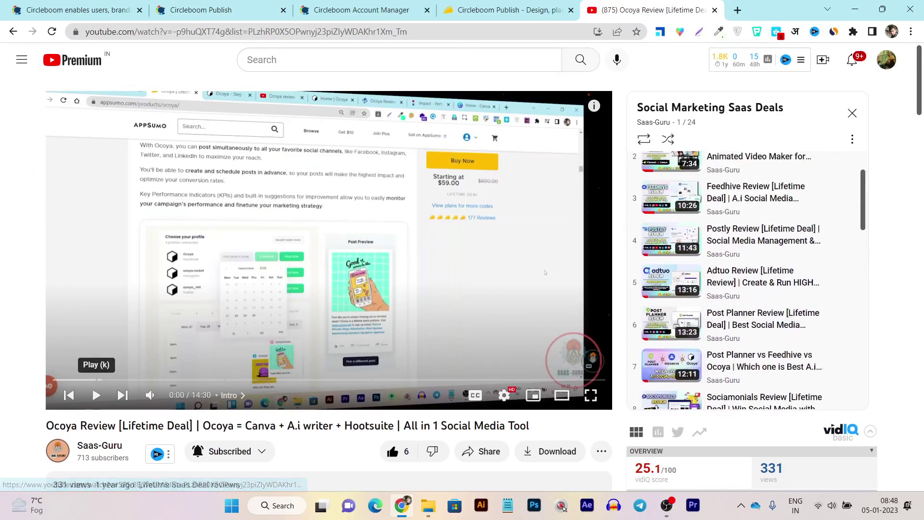
scroll(746, 313, "down", 15)
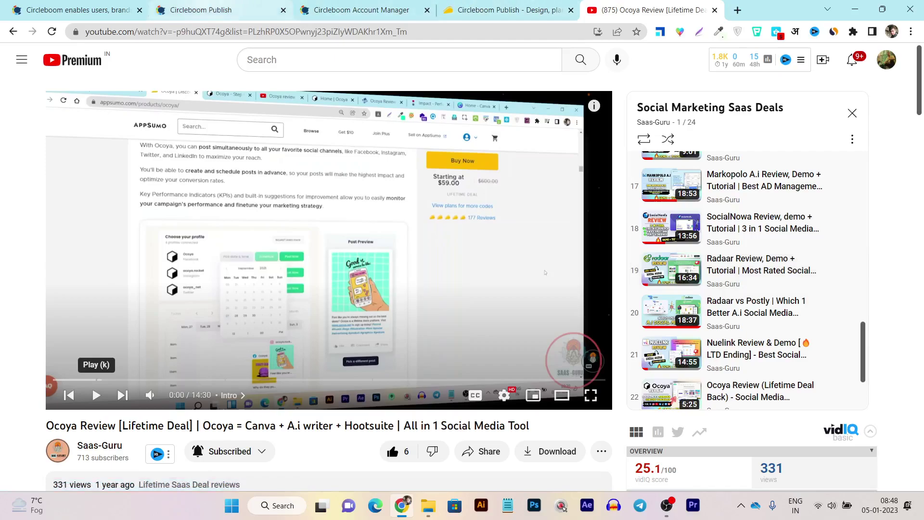
Review the Publish and Twitter tool links in the footer of the Circleboom home page
left_click(212, 10)
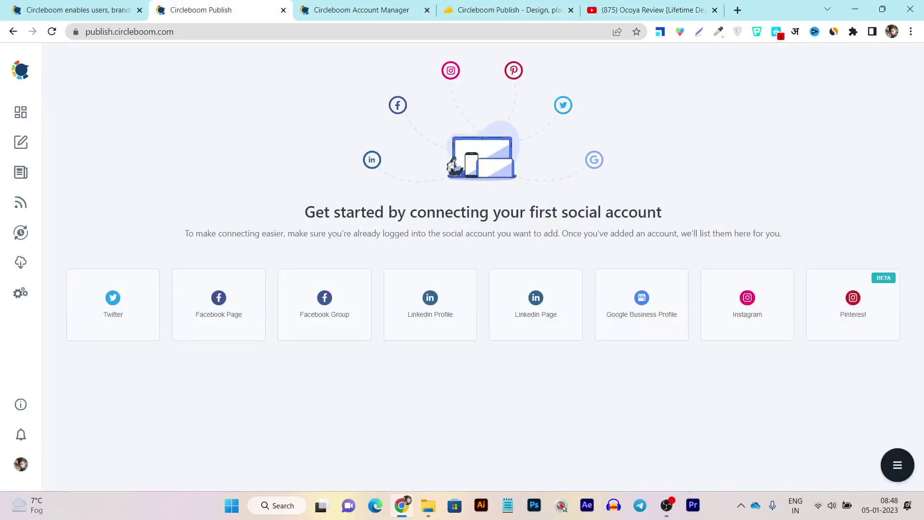
left_click(77, 10)
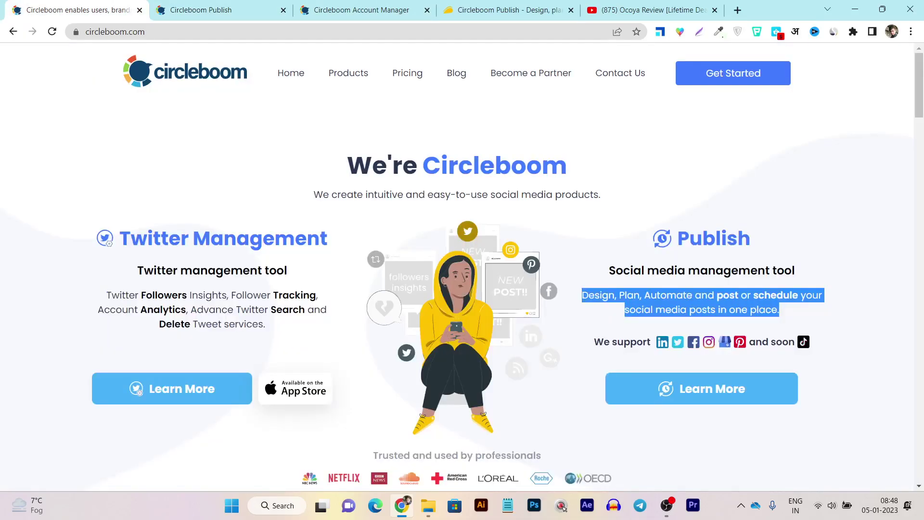
left_click_drag(918, 85, 919, 450)
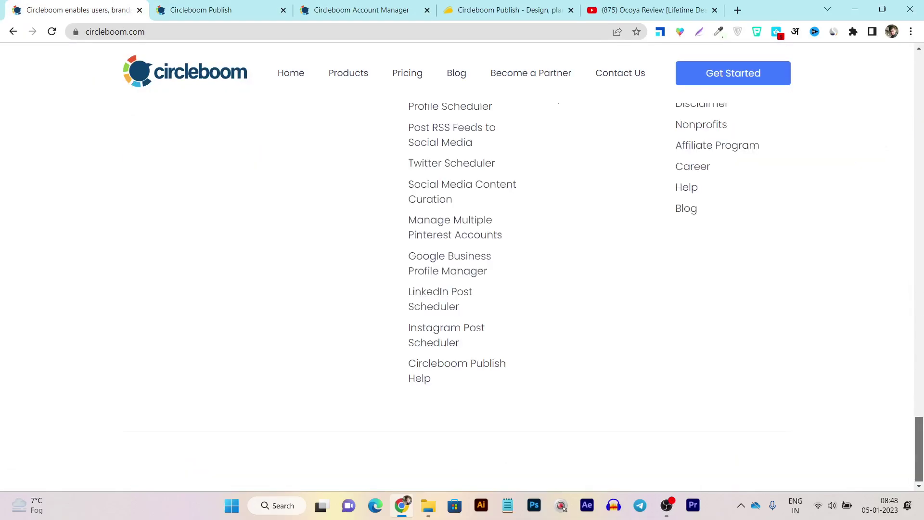
scroll(456, 296, "up", 5)
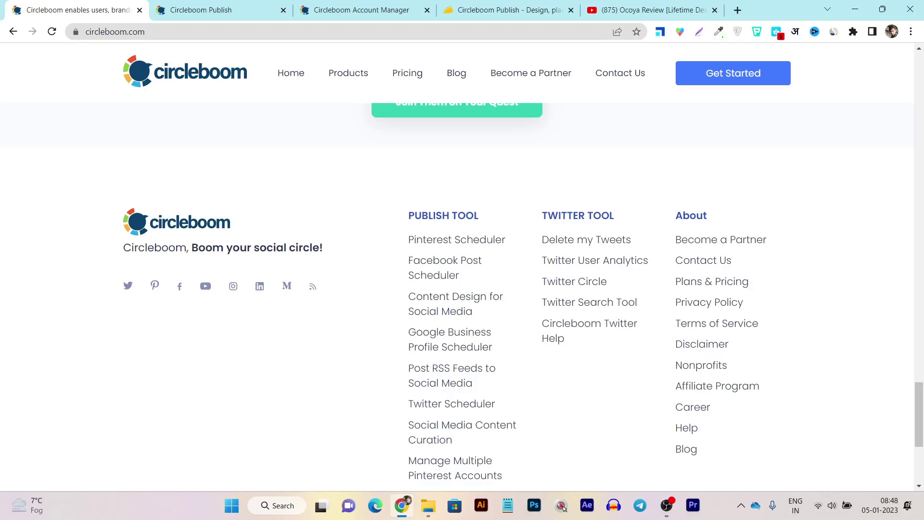
scroll(707, 385, "down", 2)
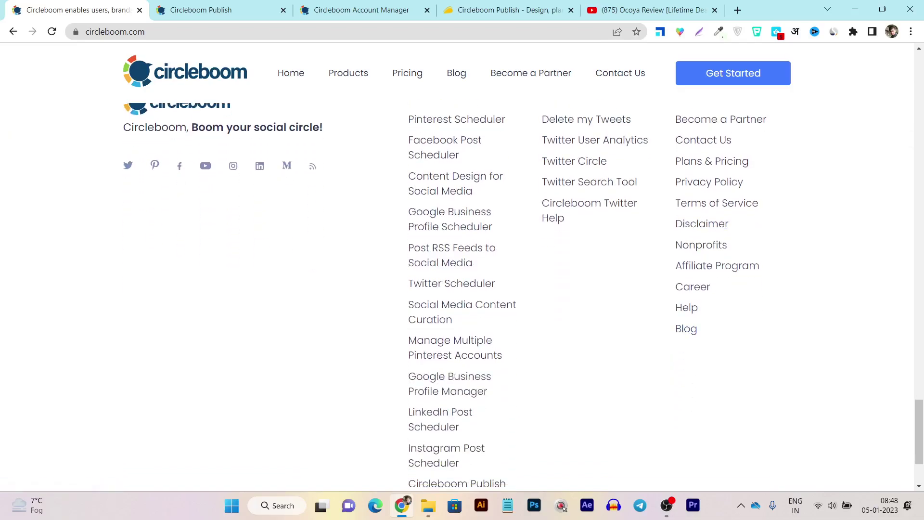
scroll(597, 318, "up", 3)
scroll(597, 317, "down", 3)
Check the Circleboom Publish lifetime deal page on AppSumo and return to Circleboom Publish
left_click(203, 10)
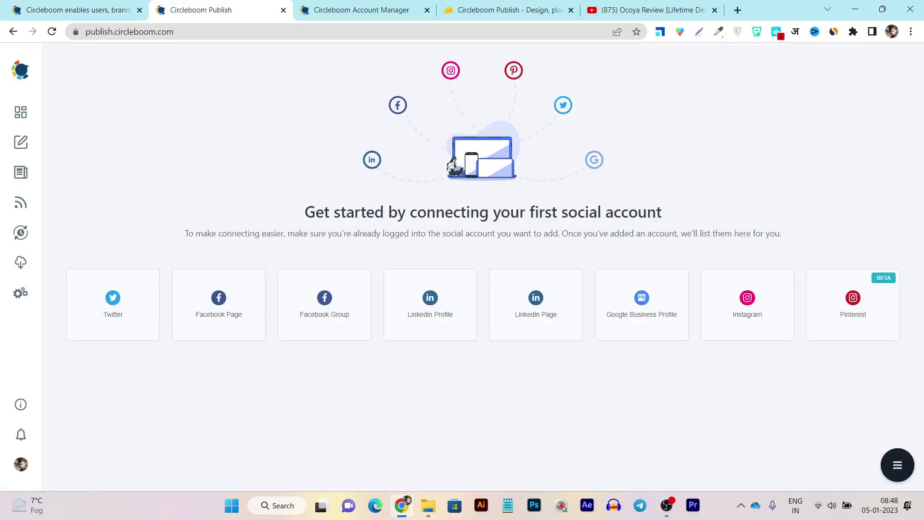
left_click(506, 10)
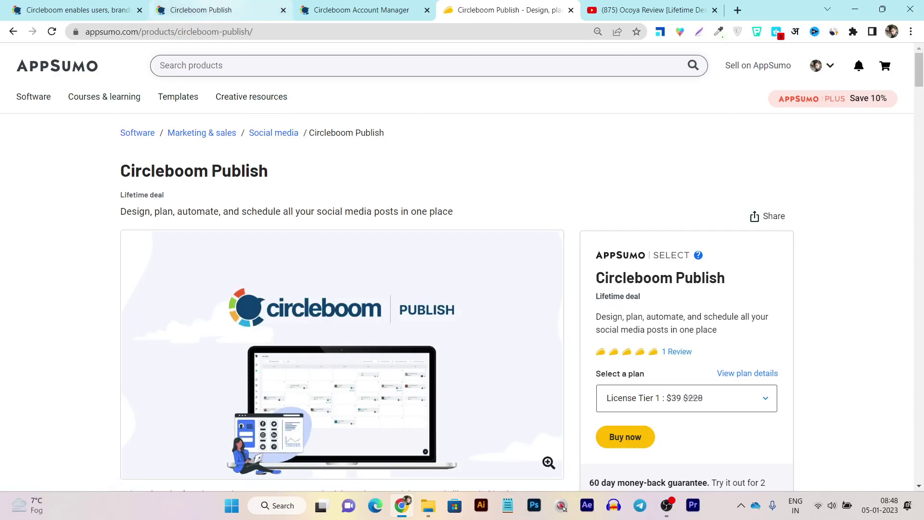
left_click(201, 10)
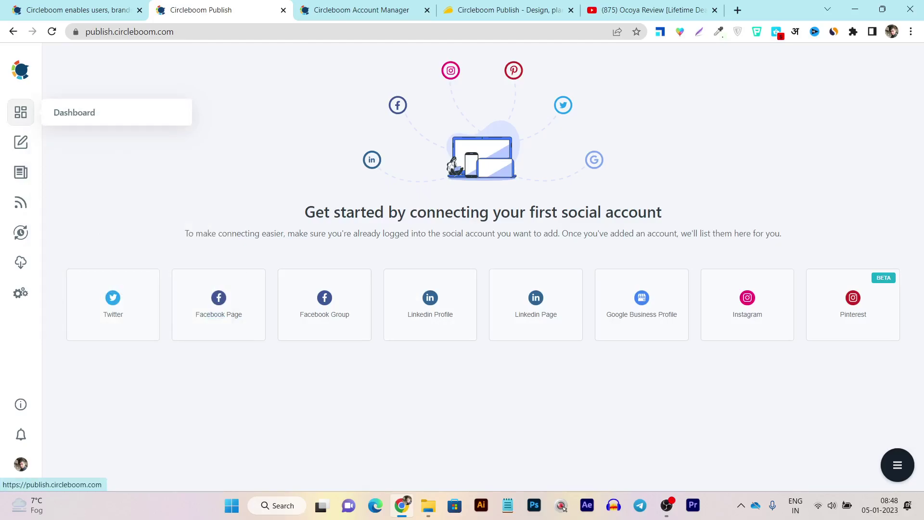
Start a new post for all platforms from the Circleboom Publish dashboard
left_click(21, 112)
mouse_move(21, 142)
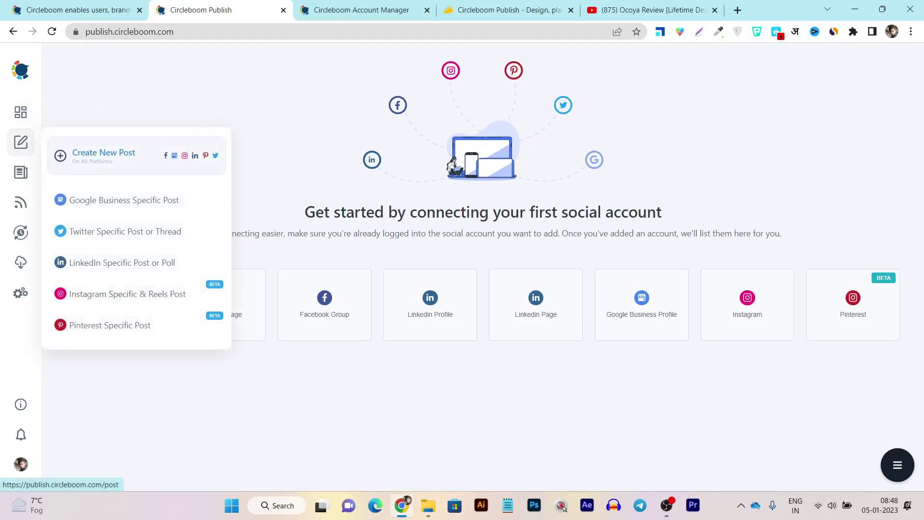
left_click(103, 155)
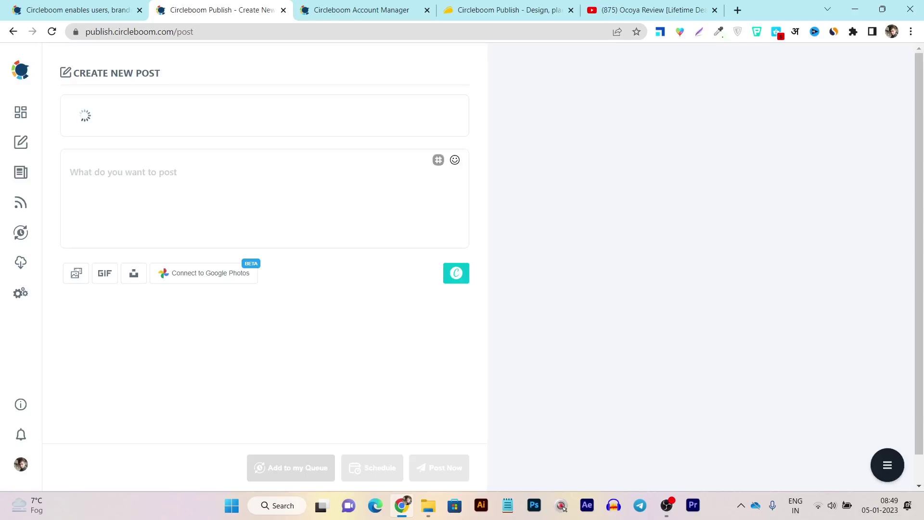
mouse_move(20, 142)
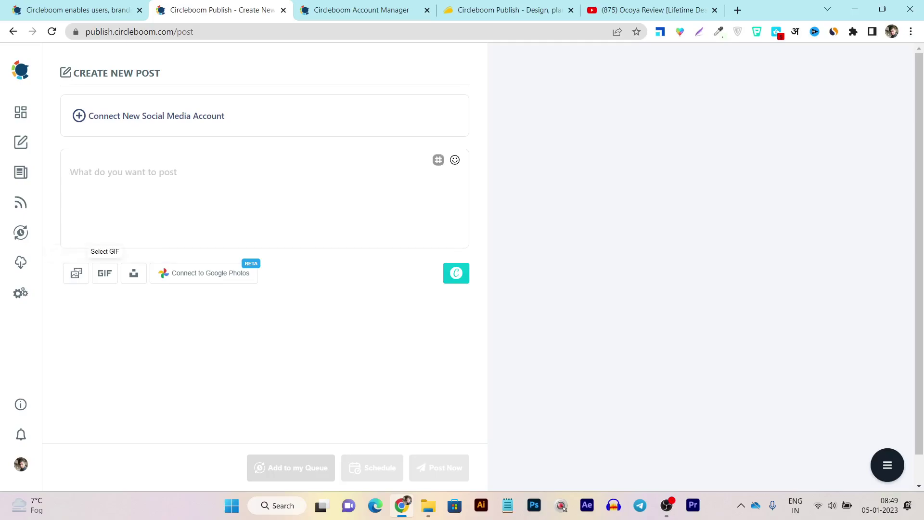
Look through the new post's media sources, including GIPHY GIFs, Unsplash images and Canva design types, without choosing any
left_click(104, 273)
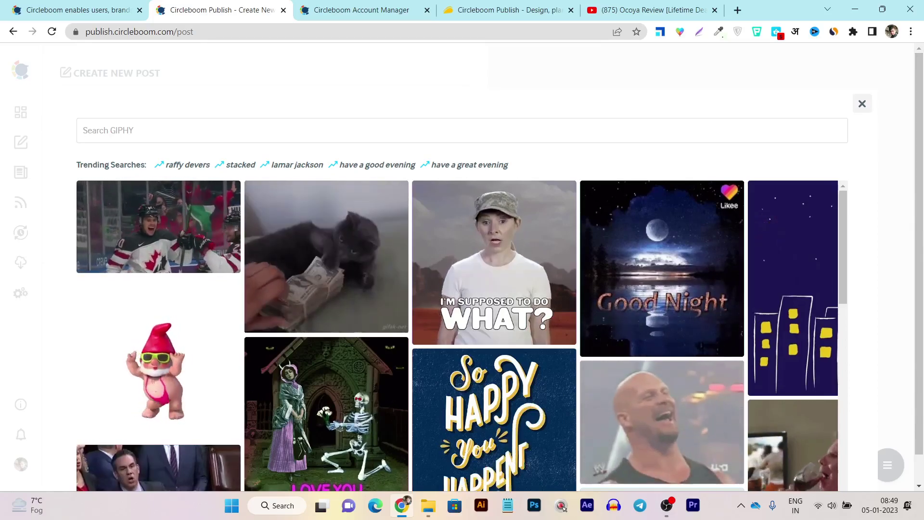
key("Escape")
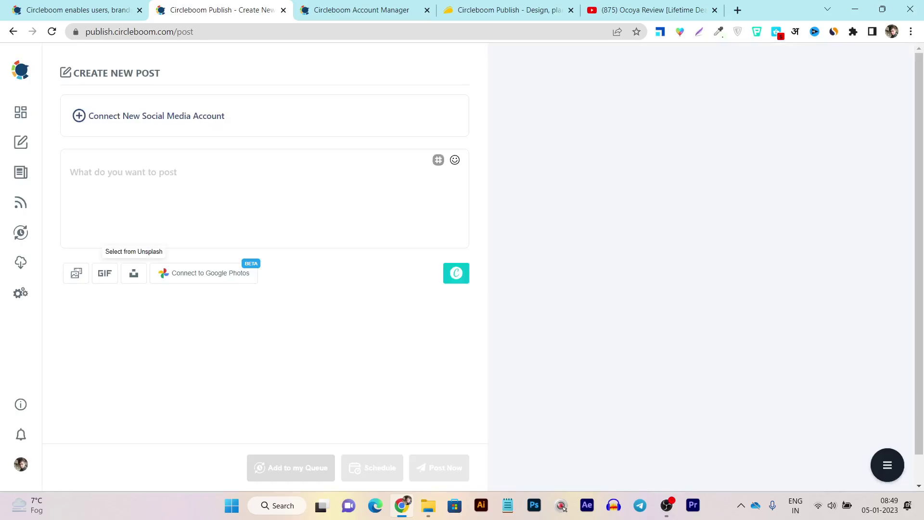
left_click(134, 273)
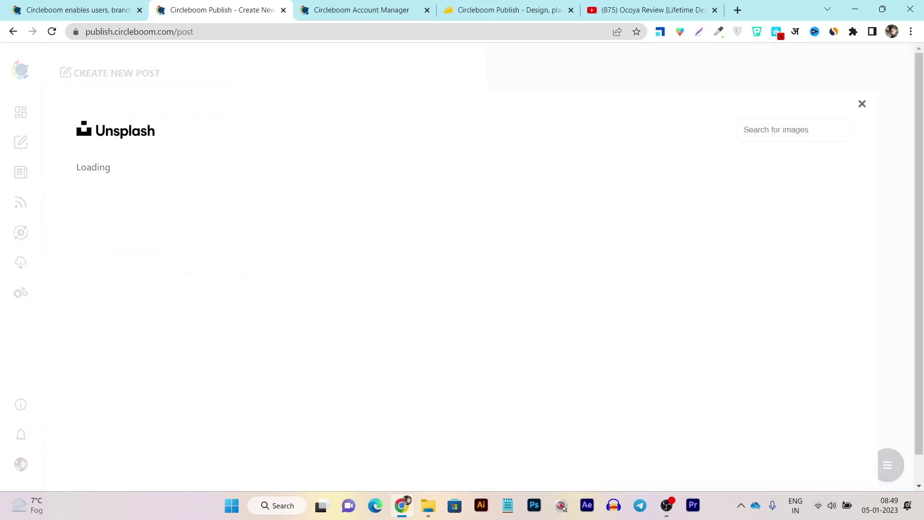
scroll(462, 310, "down", 10)
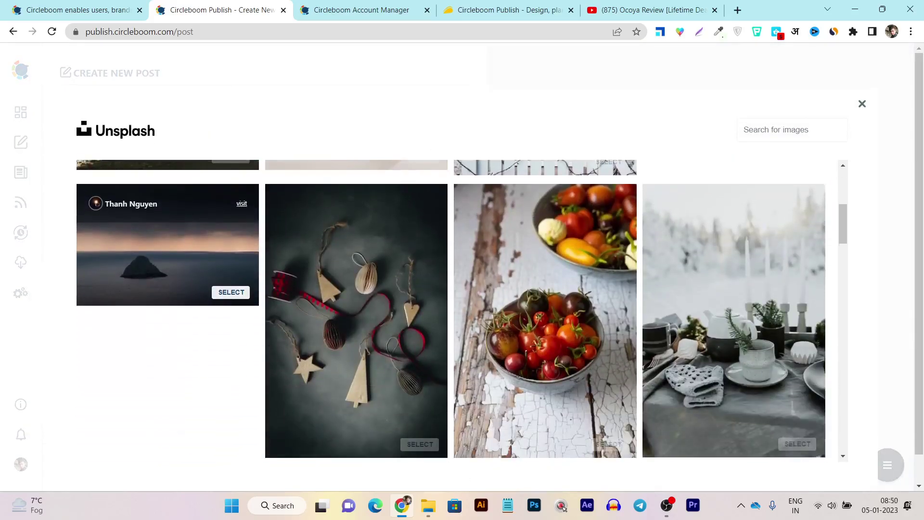
scroll(463, 311, "down", 3)
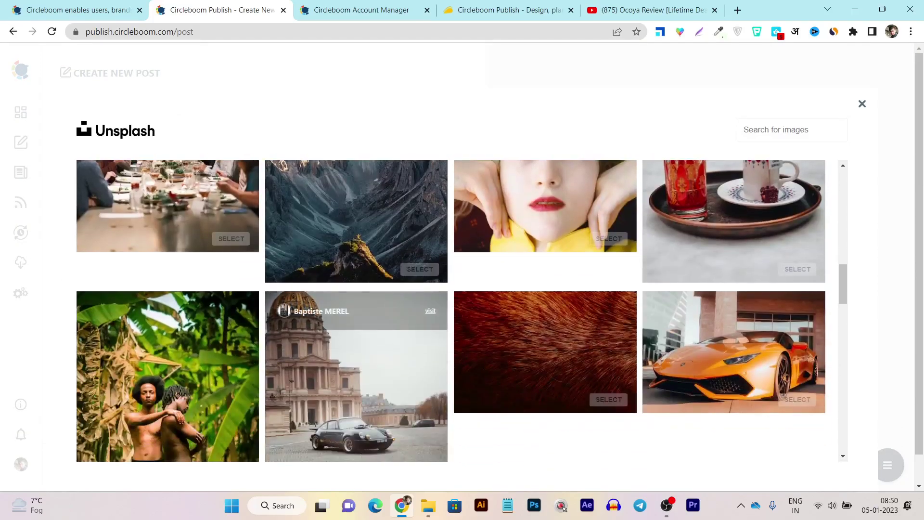
scroll(462, 311, "up", 7)
left_click(862, 103)
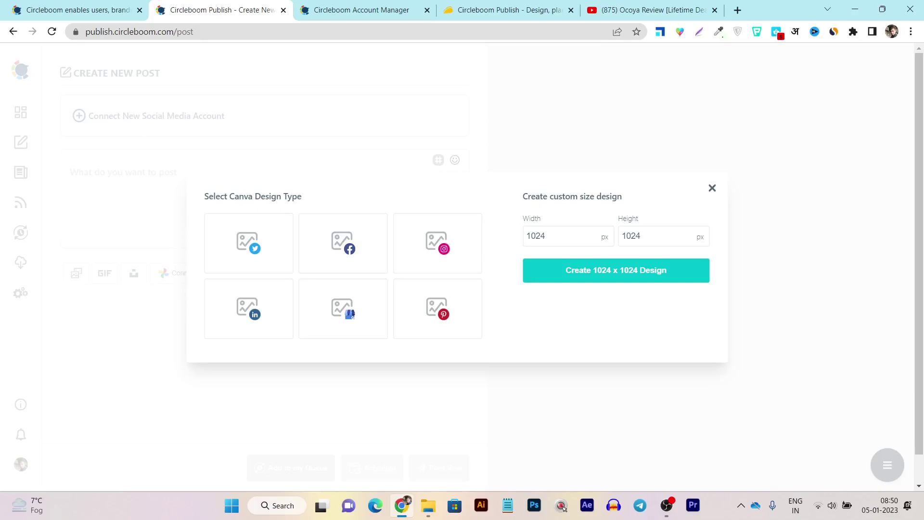
left_click(712, 188)
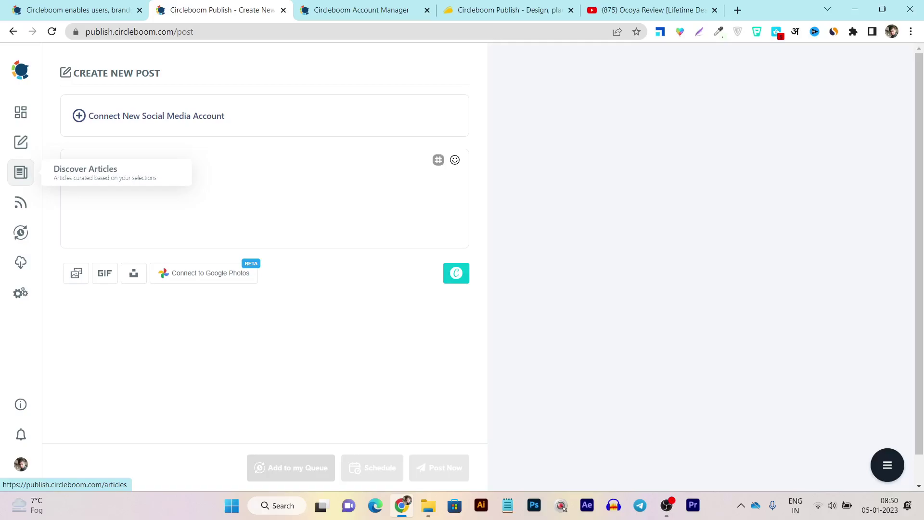
Open the form for connecting a new RSS feed and review its fields and options
mouse_move(20, 203)
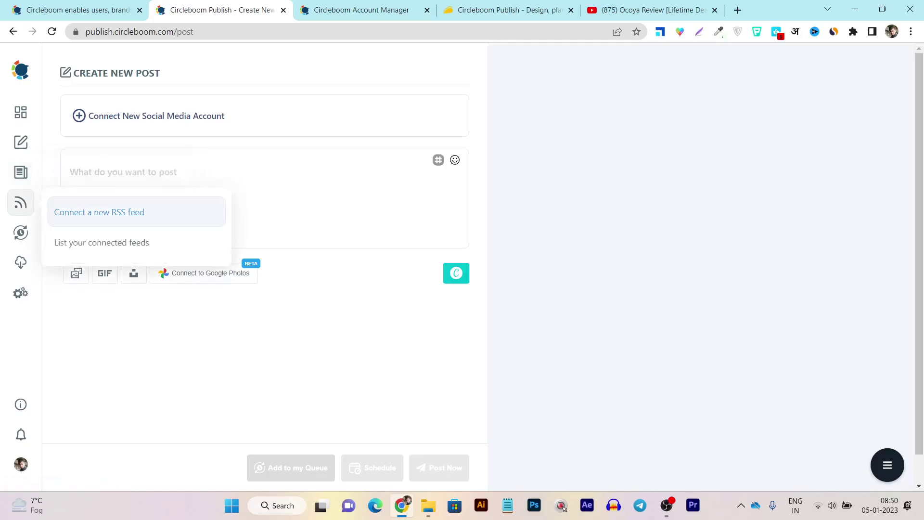
left_click(99, 211)
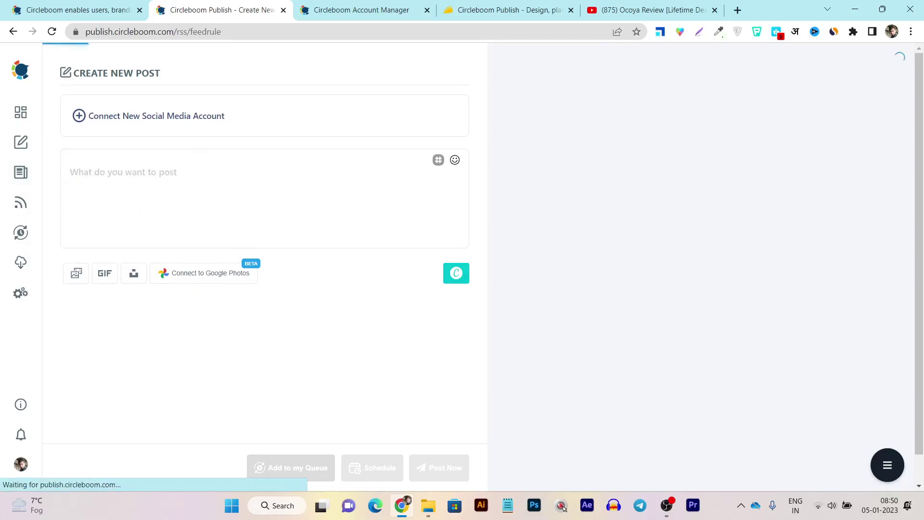
scroll(286, 267, "down", 3)
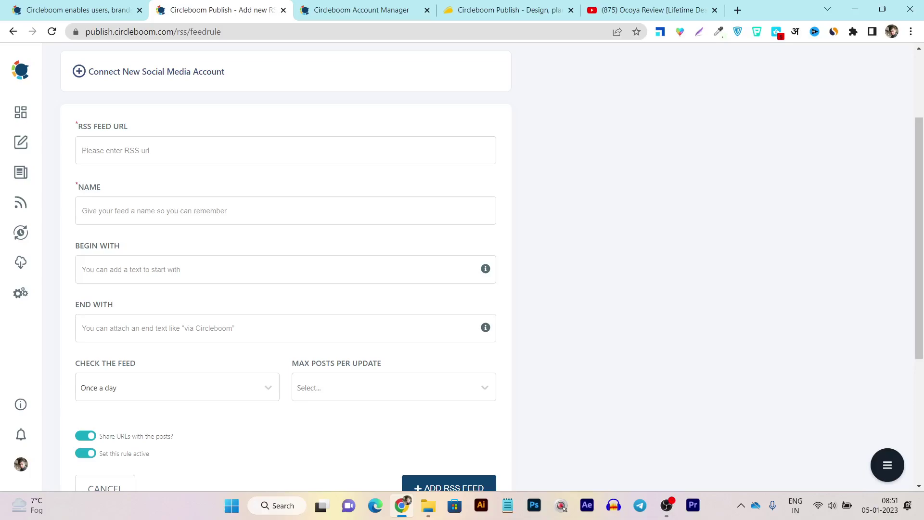
scroll(285, 267, "down", 5)
scroll(285, 267, "up", 5)
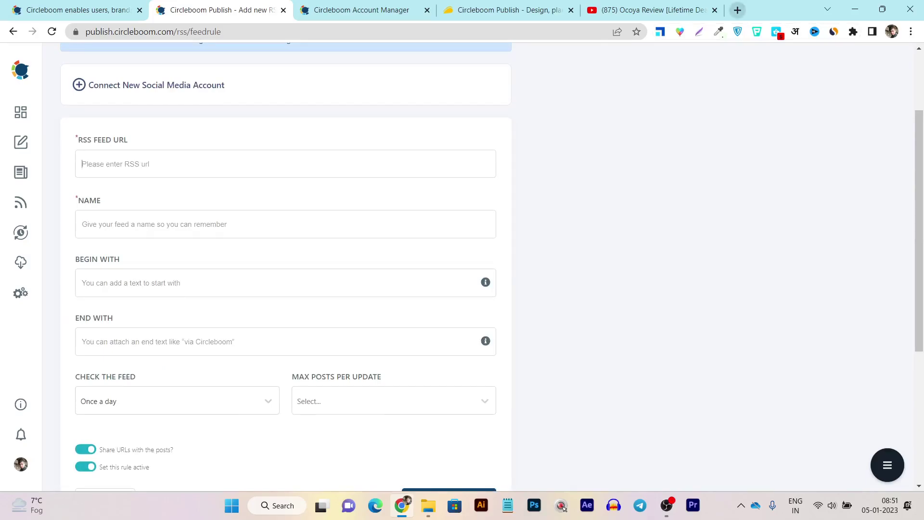
Enter the feed address saas-guru.net/feed in a new browser tab without loading it, and copy the address
key("ctrl+t")
type("saa")
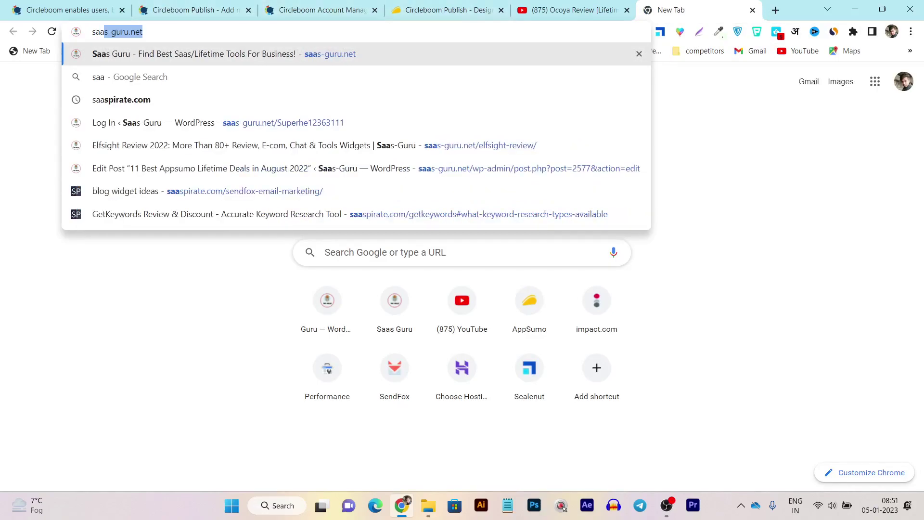
key("End")
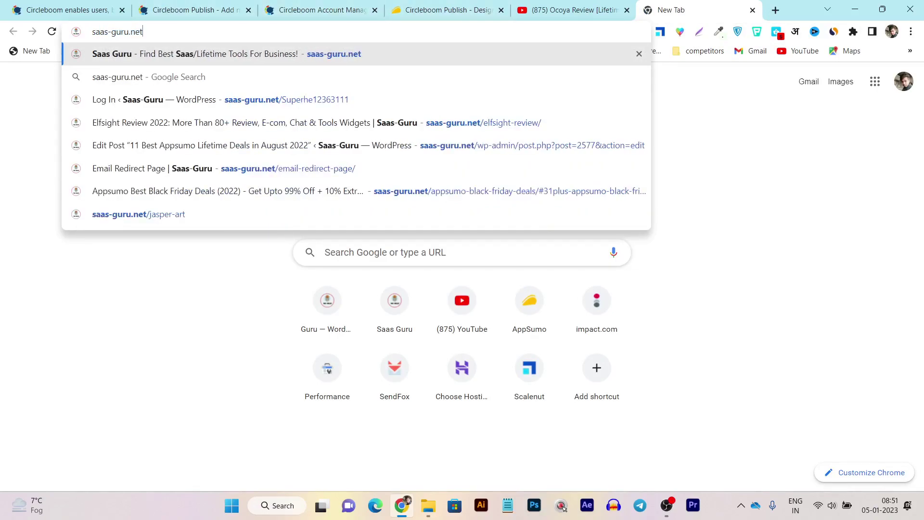
type("/feexd")
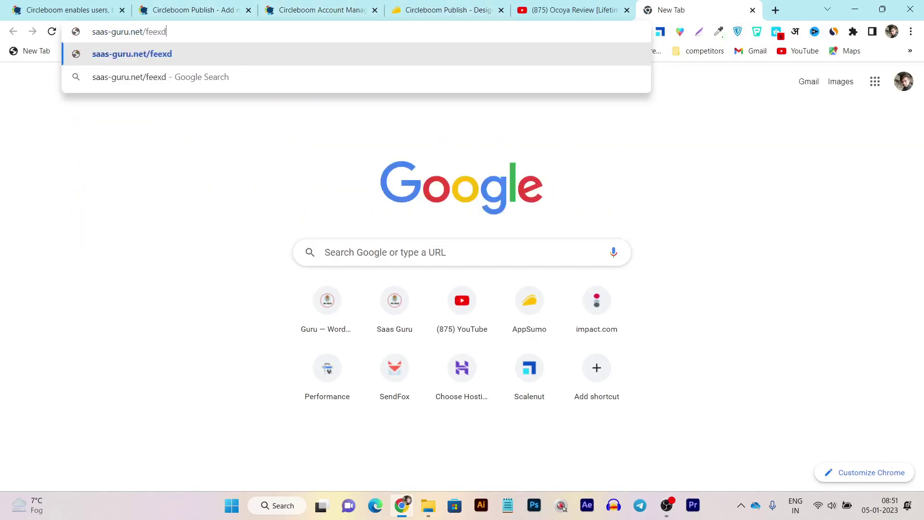
key("BackSpace")
key("BackSpace")
type("d")
key("ctrl+a")
key("ctrl+c")
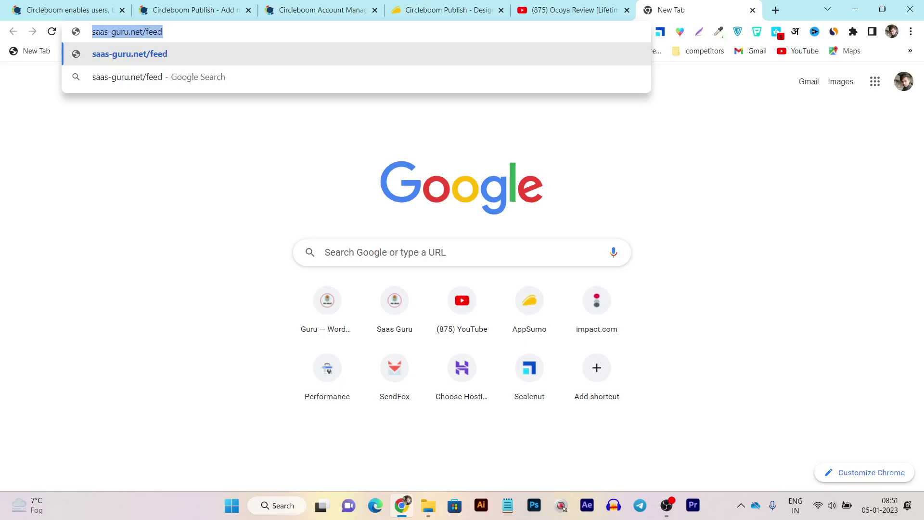
left_click(298, 9)
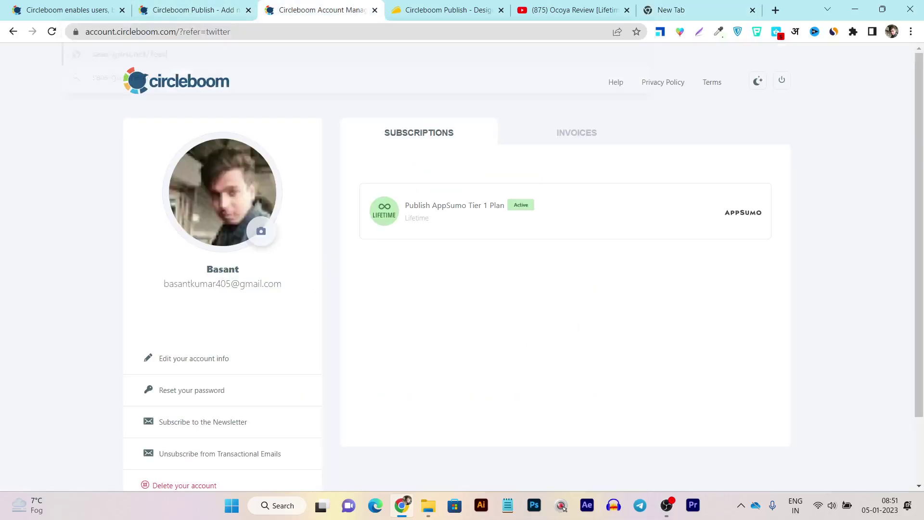
key("ctrl+2")
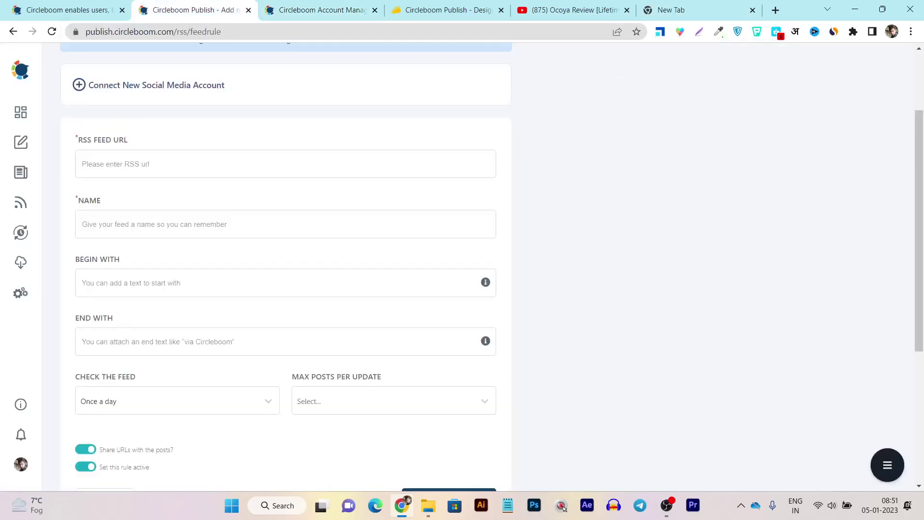
key("ctrl+v")
left_click_drag(165, 164, 149, 164)
left_click(82, 191)
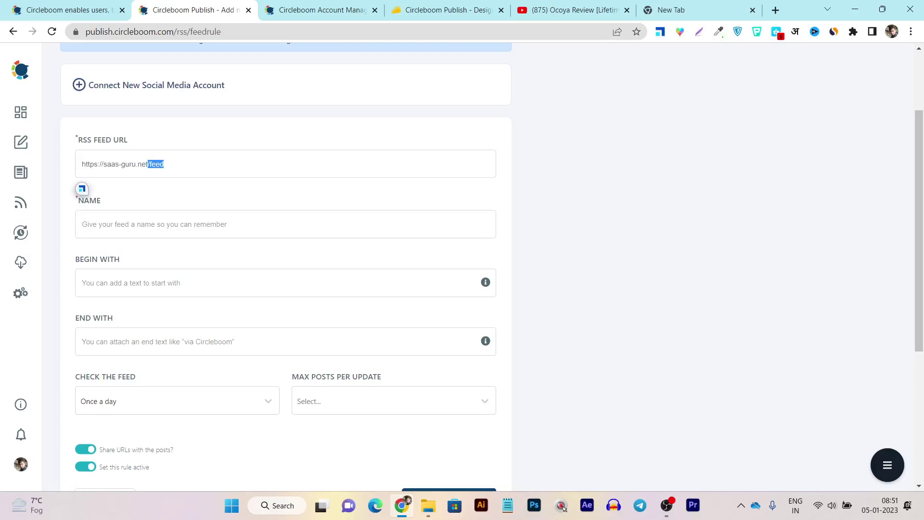
type("sa")
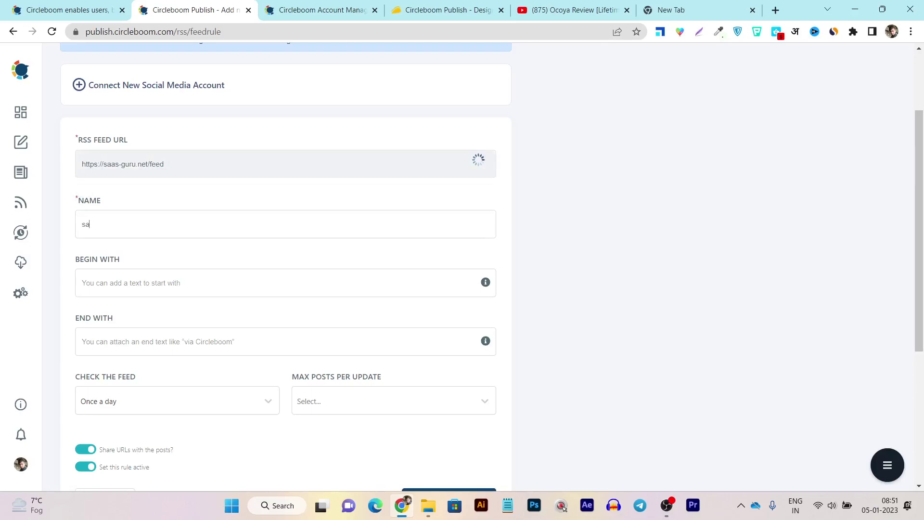
type("as guru")
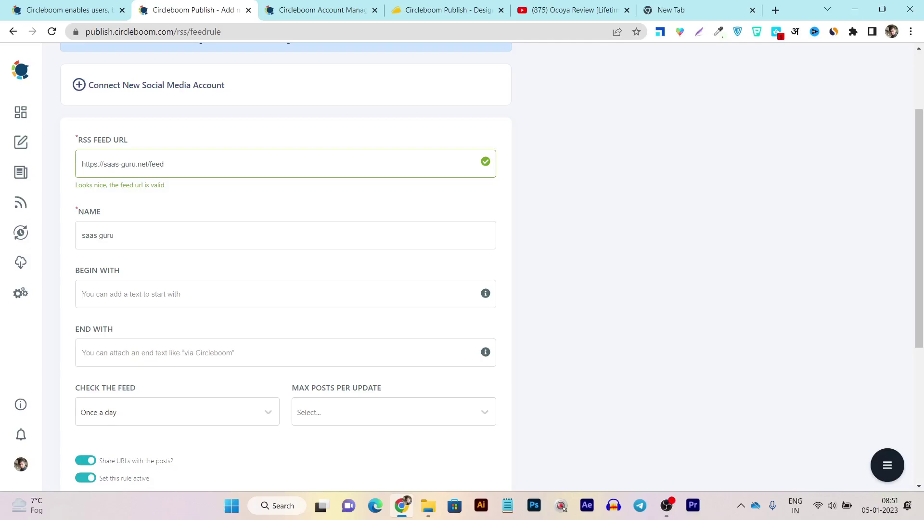
Review the feed's check frequency and maximum posts per update options, and try to add the RSS feed
left_click(82, 293)
scroll(286, 260, "down", 3)
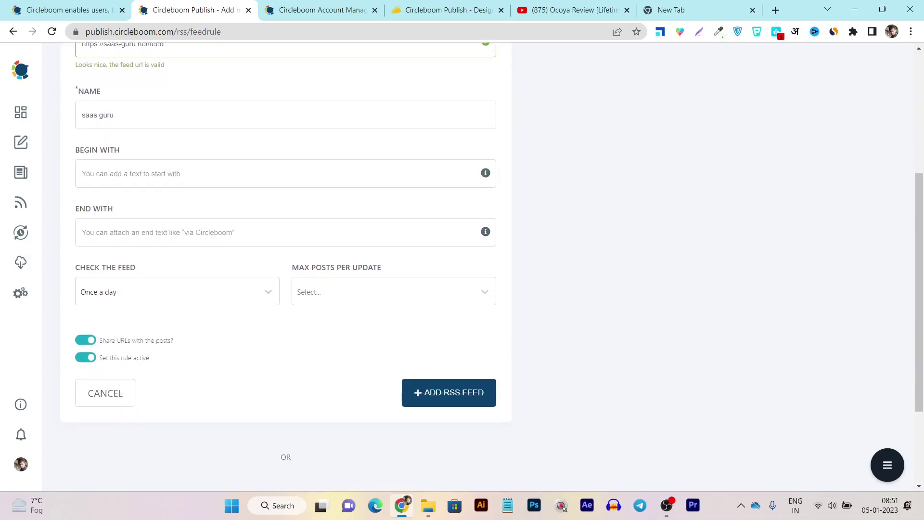
left_click(177, 292)
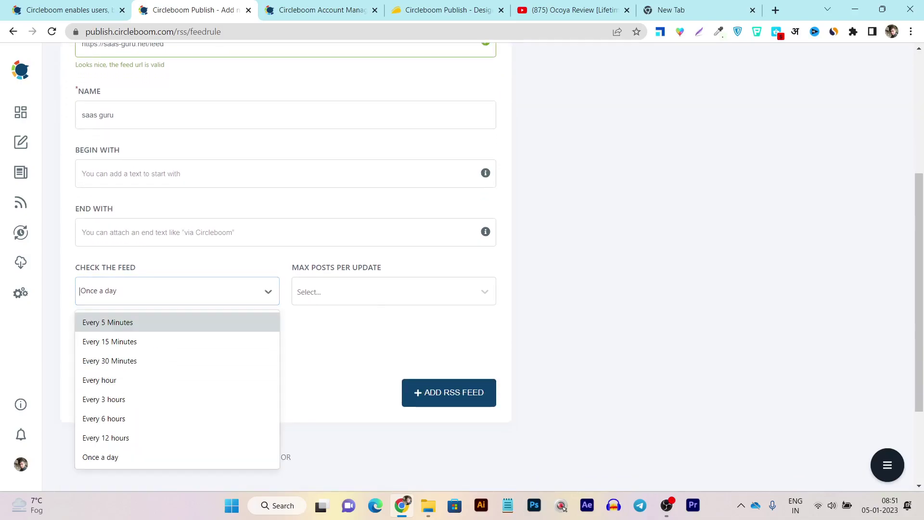
key("Escape")
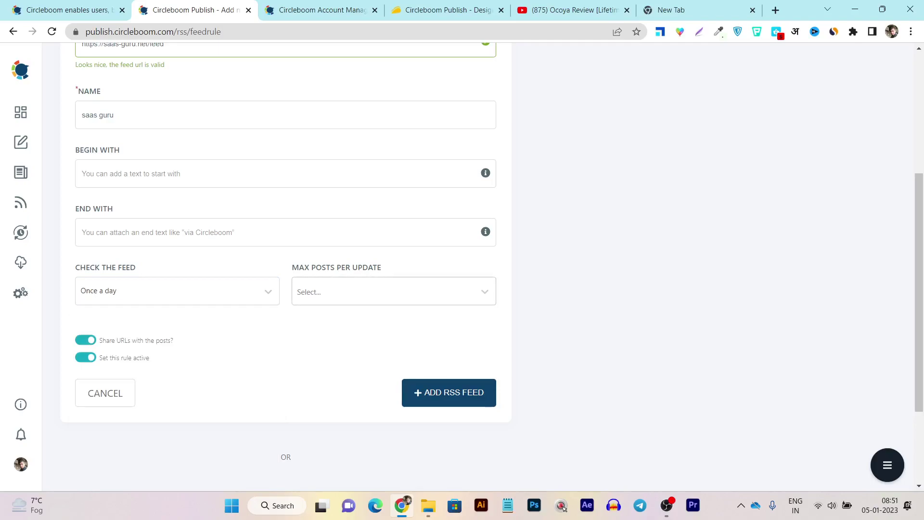
left_click(394, 291)
left_click(394, 321)
left_click(177, 291)
left_click(448, 392)
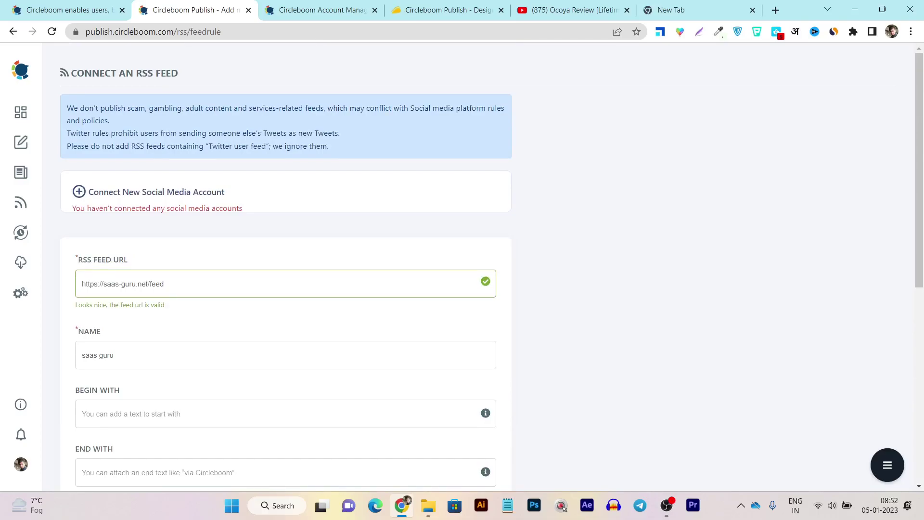
Open the social account connection page from the RSS form, view the Twitter sign-in prompt and close it without signing in
left_click(573, 9)
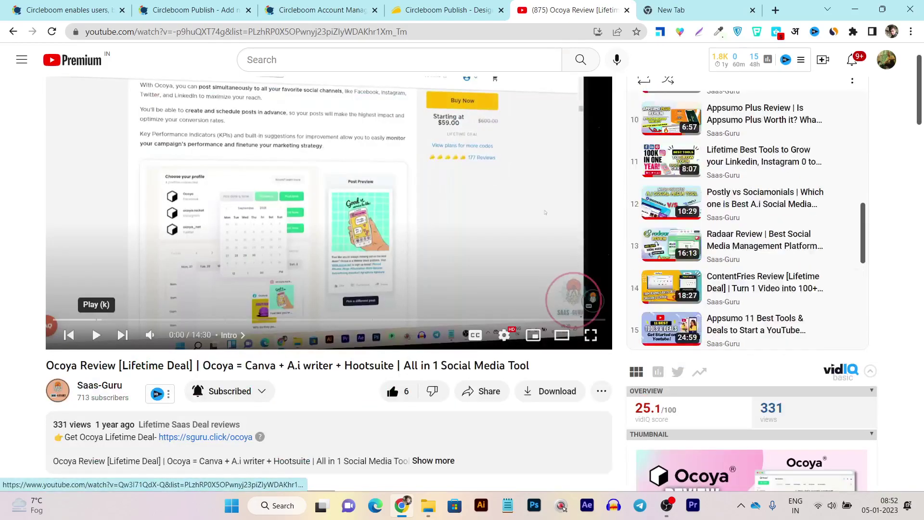
left_click(192, 10)
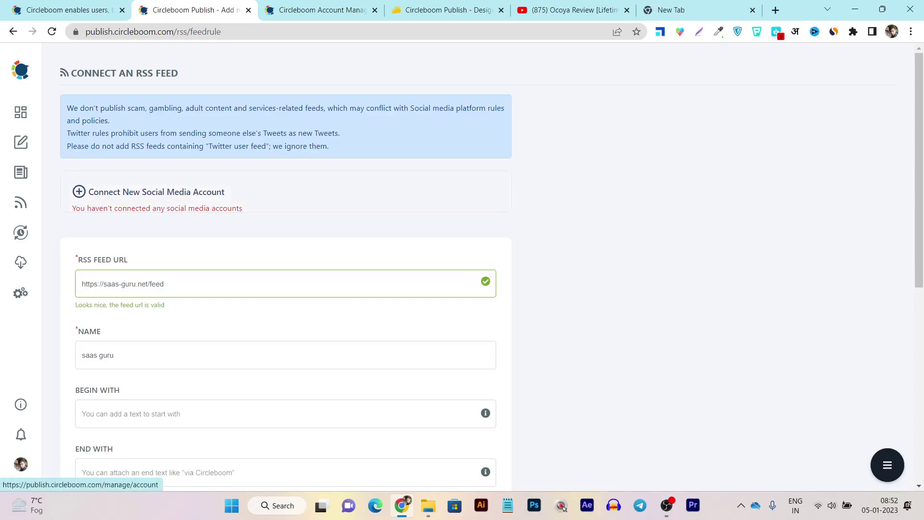
left_click(120, 188)
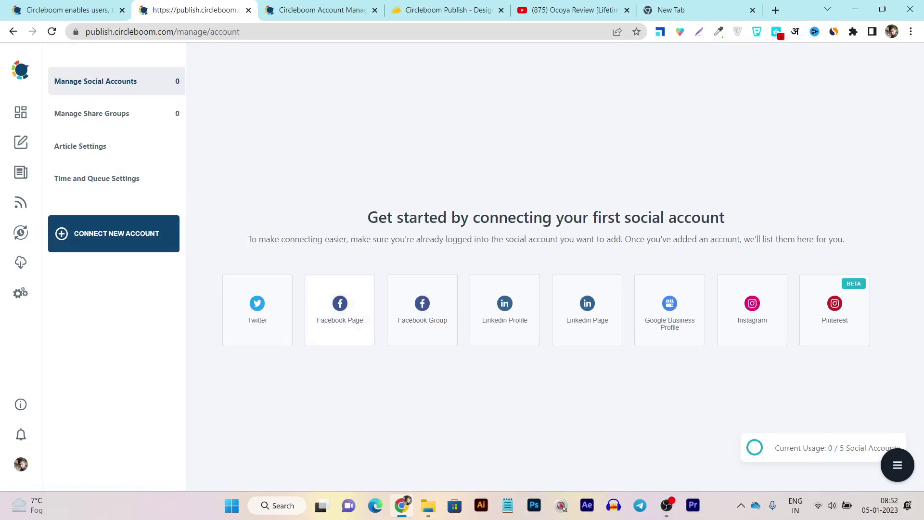
left_click(272, 294)
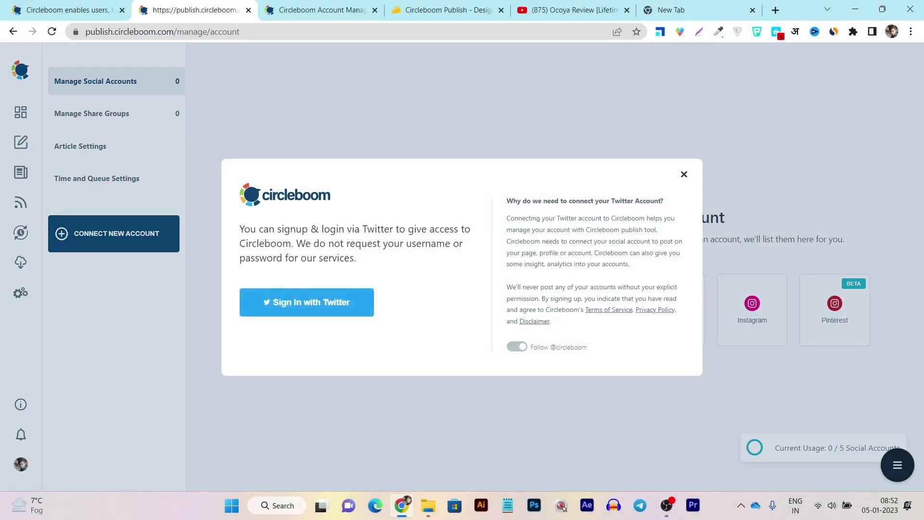
left_click(684, 174)
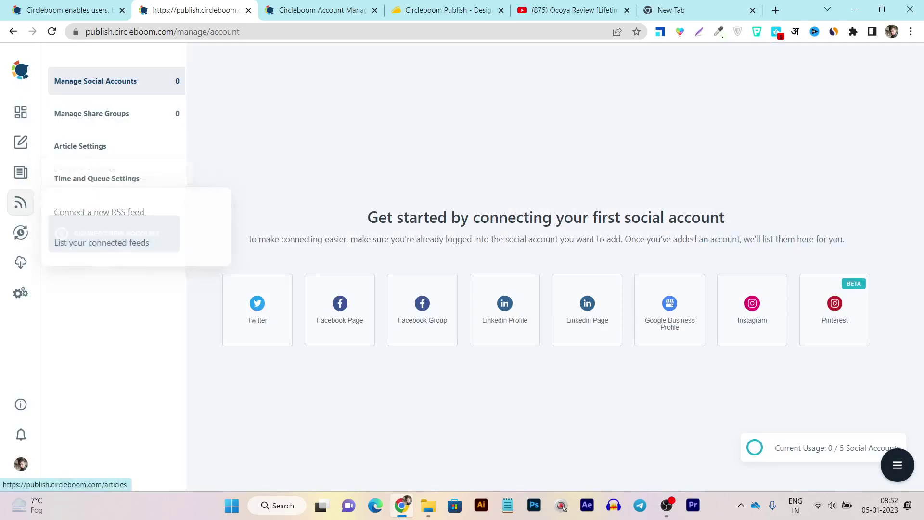
Look through the post queue's Outbox, Sent Items, Failed Items and Drafts pages
mouse_move(20, 232)
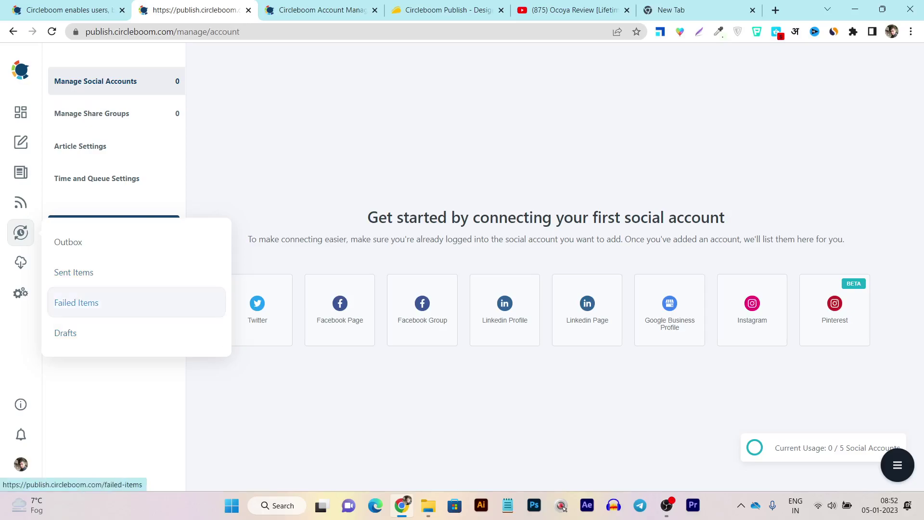
left_click(72, 242)
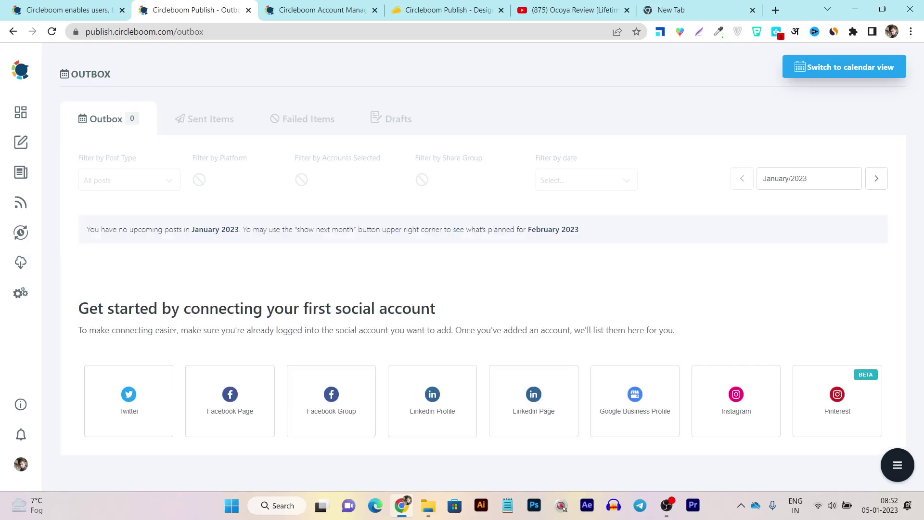
left_click(210, 118)
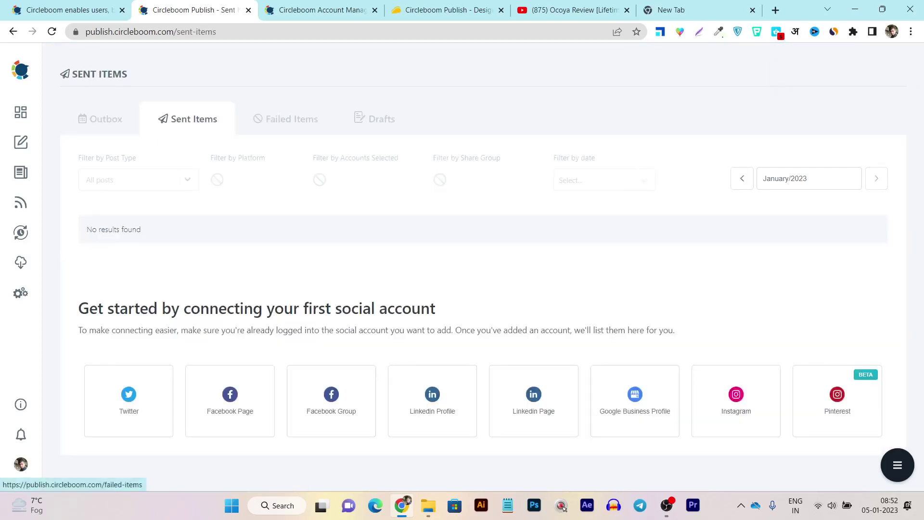
left_click(285, 119)
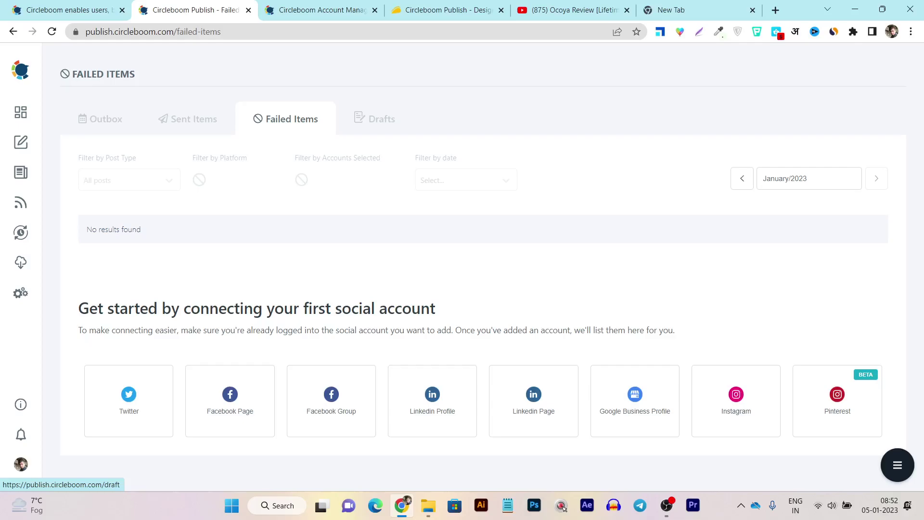
left_click(375, 119)
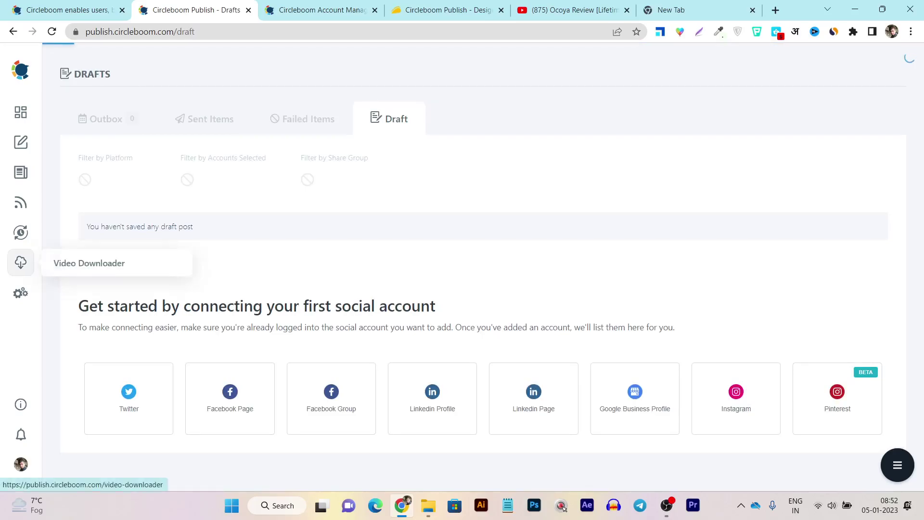
Open the Video Downloader page for social media videos and GIFs, and glance over the settings and account options
left_click(20, 262)
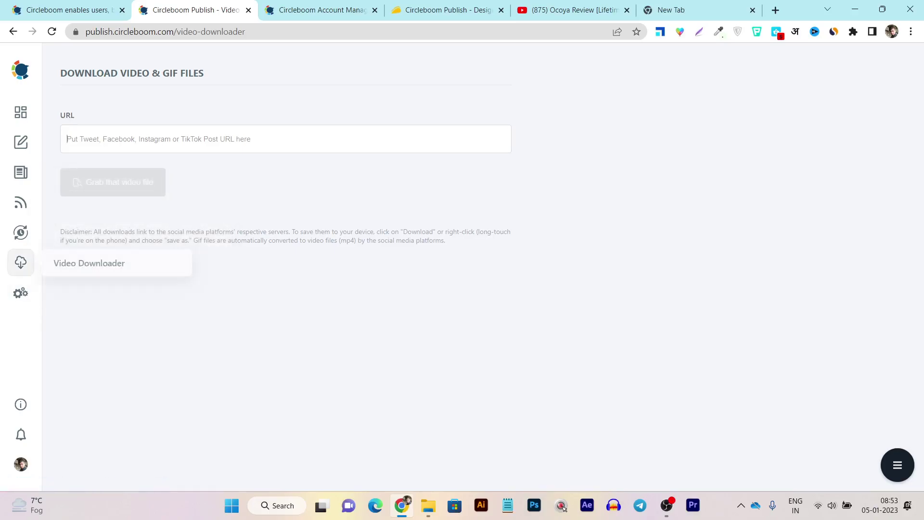
mouse_move(21, 293)
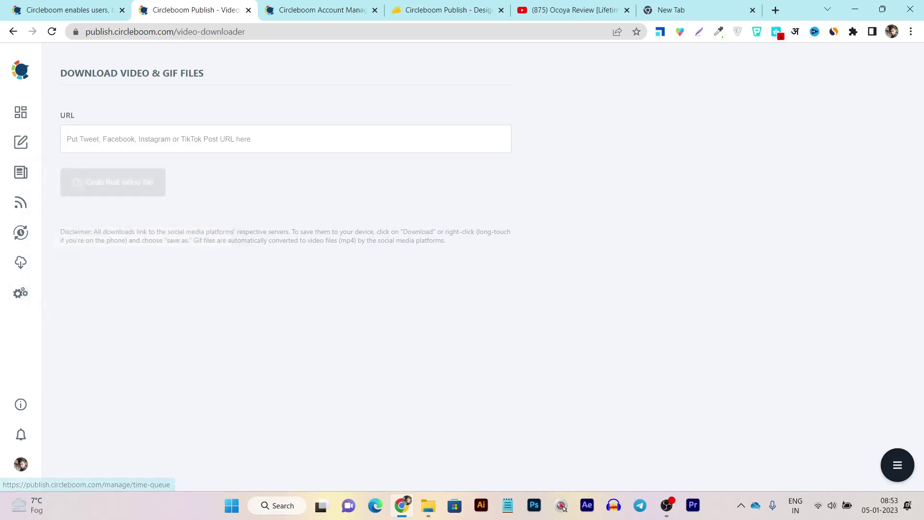
mouse_move(21, 464)
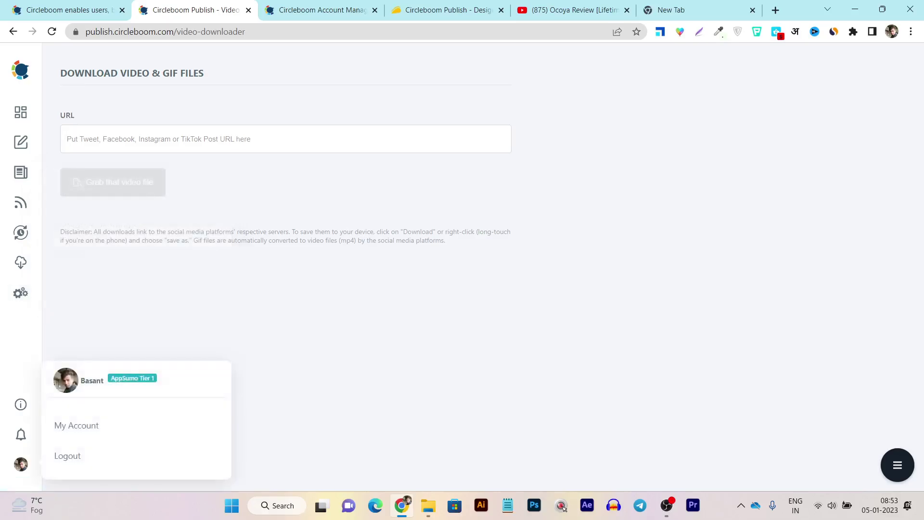
Review the Circleboom account manager page, including its subscription plan and account options
left_click(321, 10)
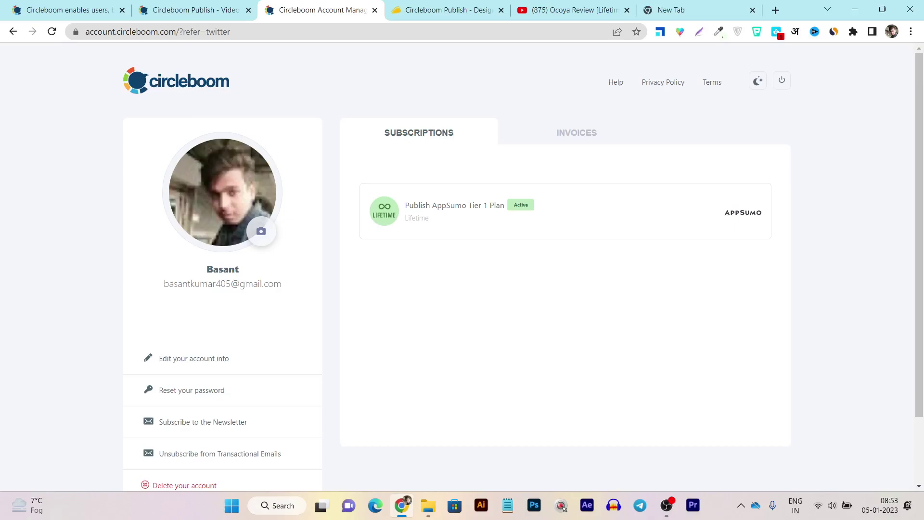
scroll(462, 265, "down", 1)
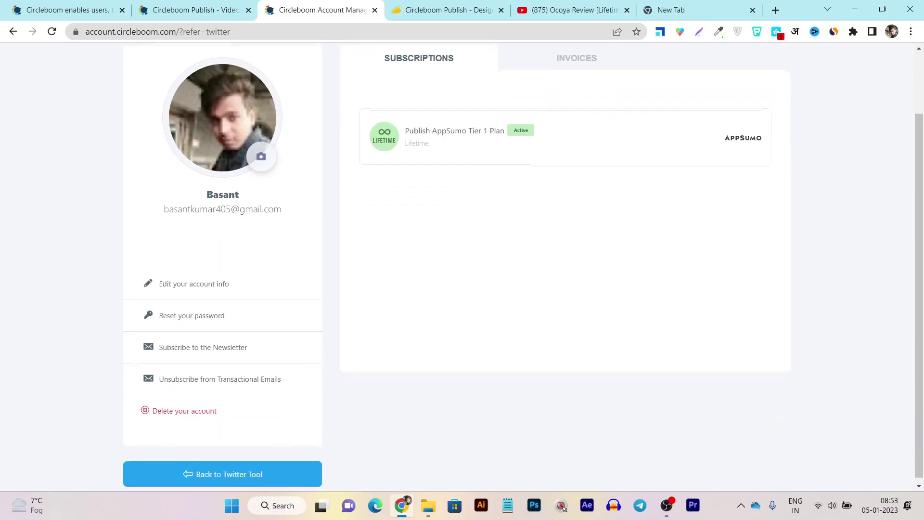
scroll(463, 265, "up", 1)
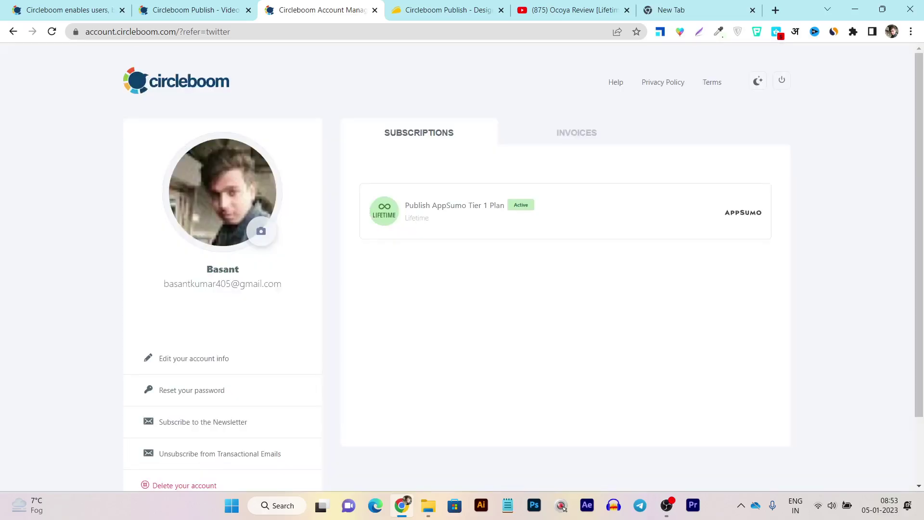
Return to Circleboom Publish and open its dashboard to look over the social platforms that can be connected
left_click(195, 10)
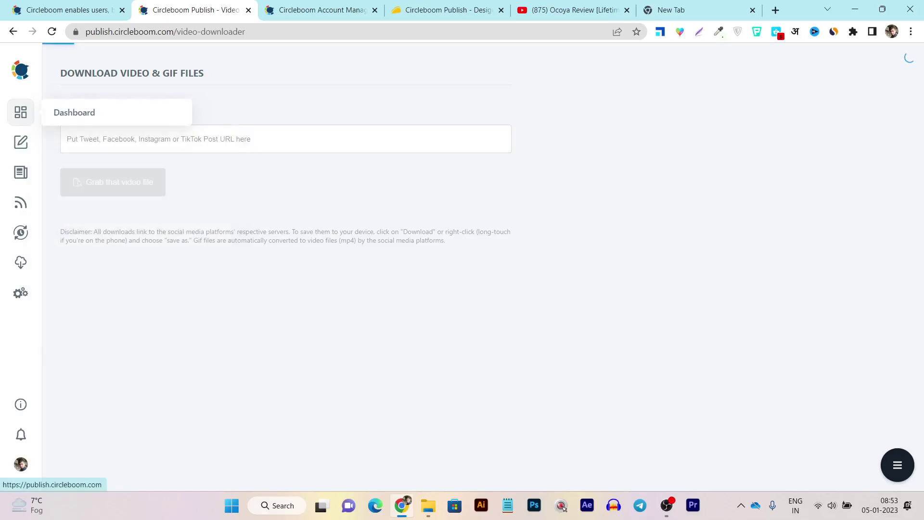
left_click(20, 112)
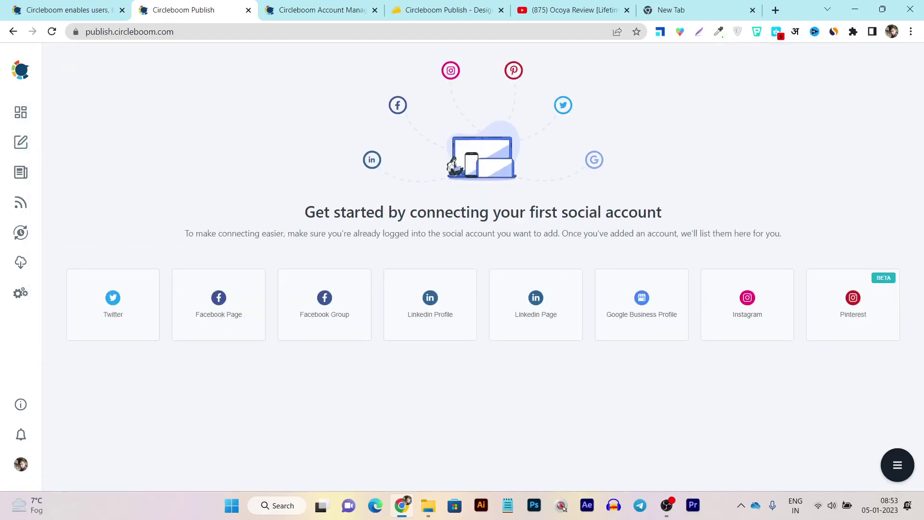
key("ctrl+Tab")
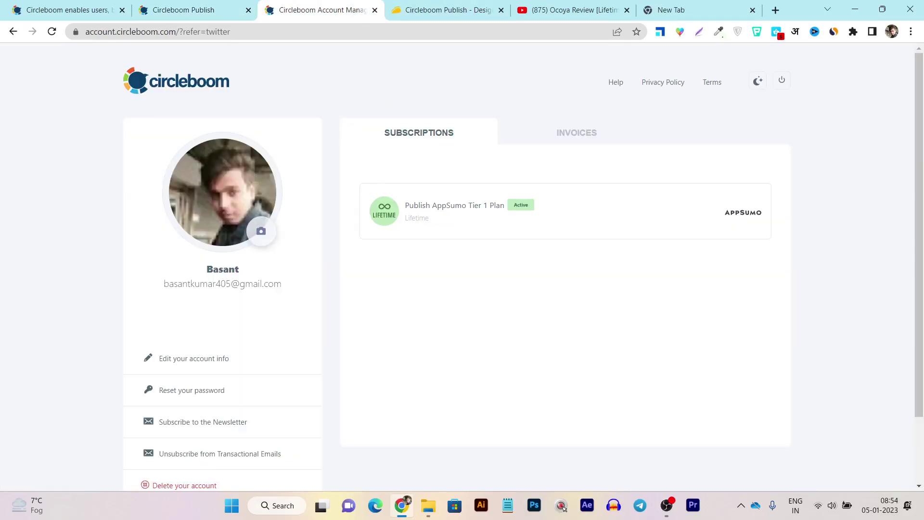
key("ctrl+shift+Tab")
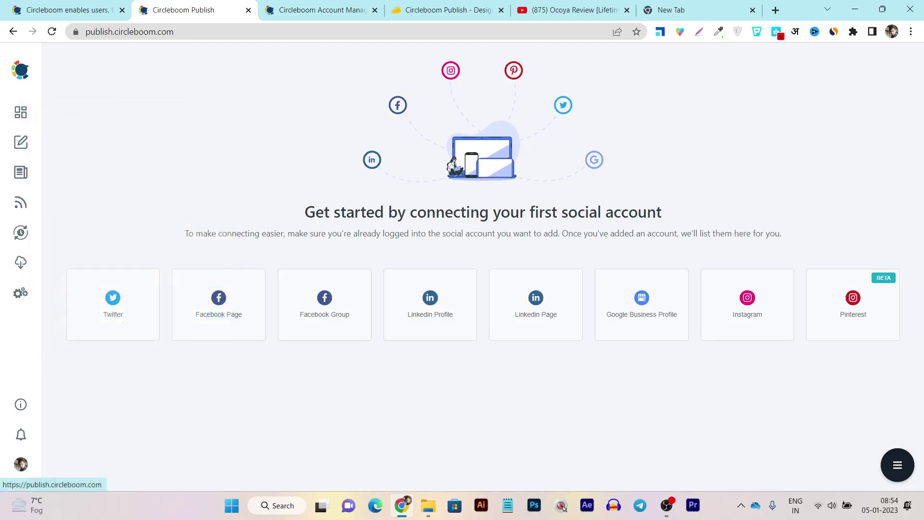
mouse_move(21, 142)
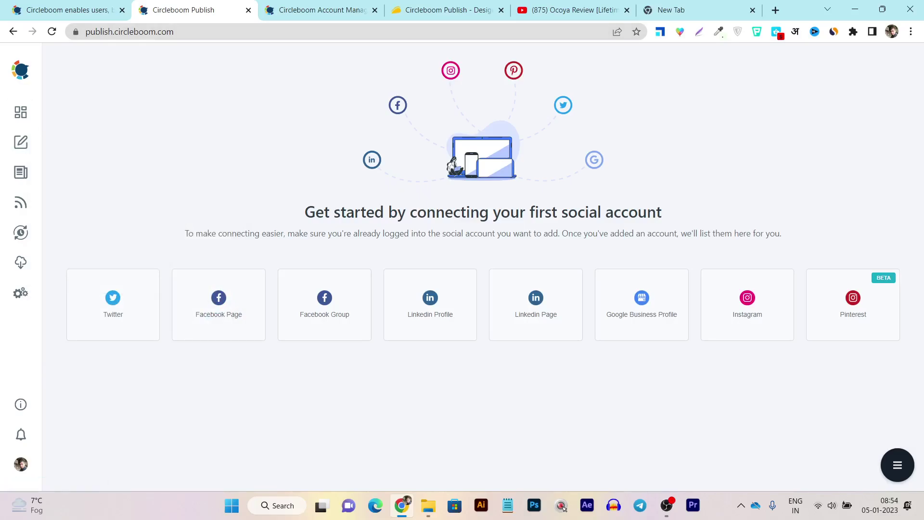
Switch to the Circleboom Publish listing on AppSumo and read its introduction, TL;DR and At-a-glance sections
left_click(447, 10)
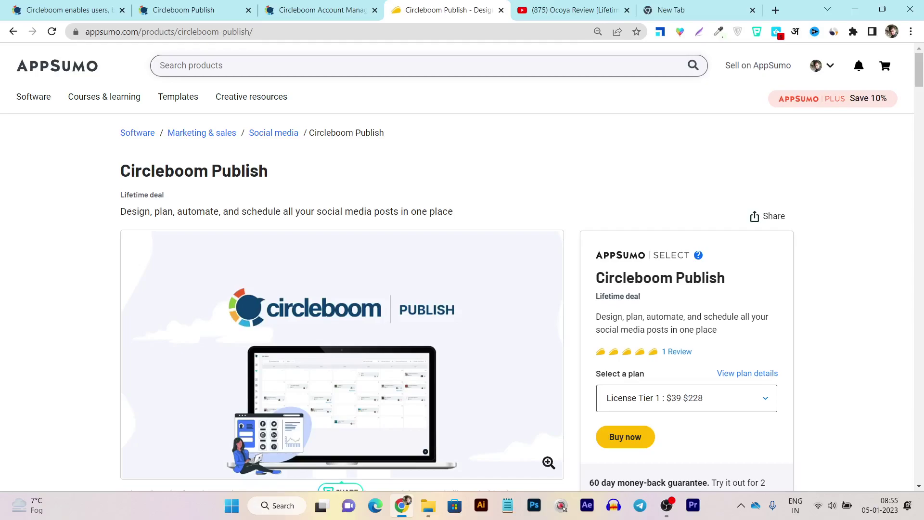
scroll(341, 265, "down", 5)
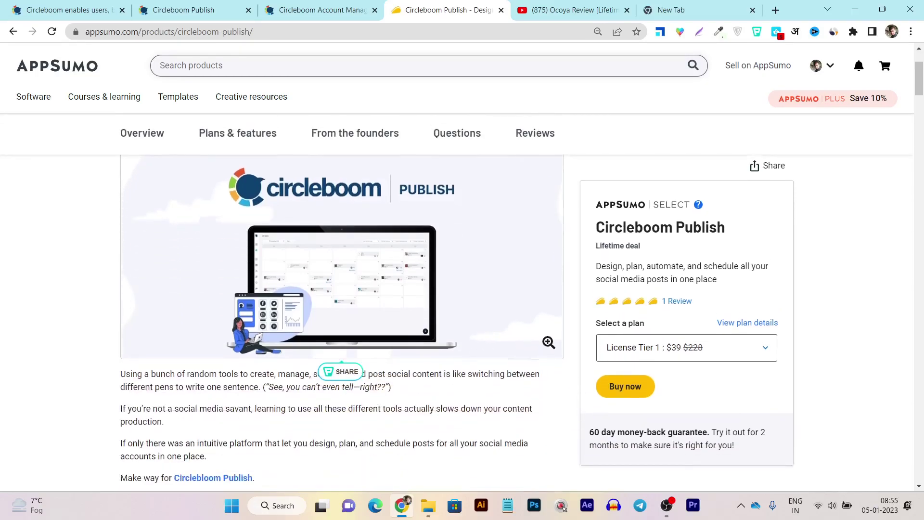
scroll(342, 288, "down", 4)
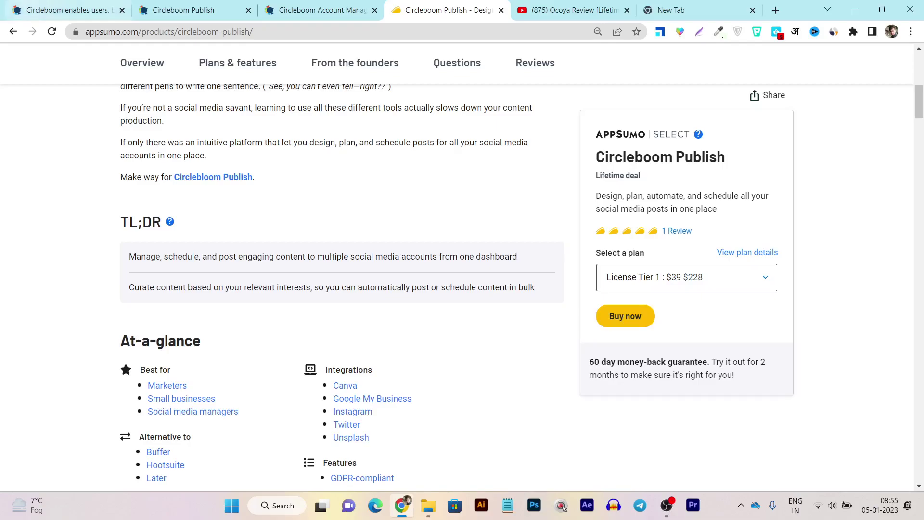
Find the Twitter Management Tool section on the Circleboom website and glance at the account manager's subscriptions page
left_click(68, 9)
left_click(193, 10)
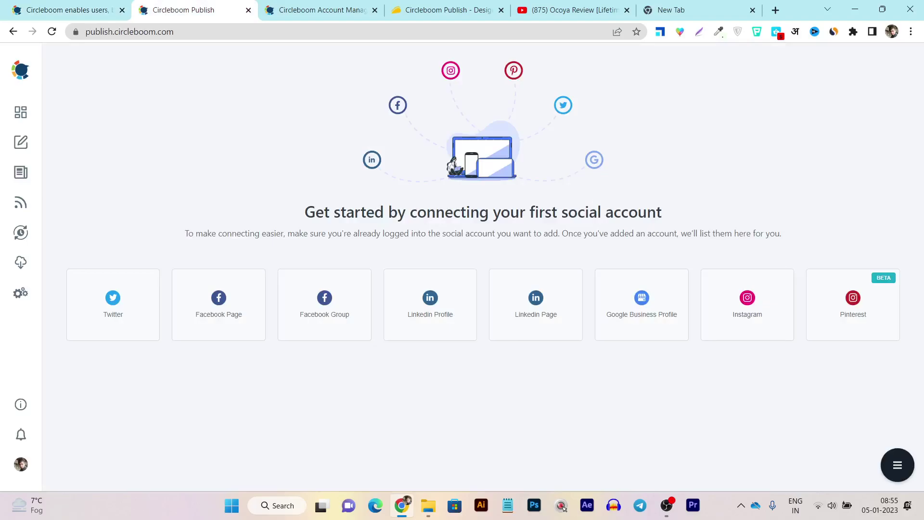
left_click(73, 9)
scroll(462, 289, "up", 10)
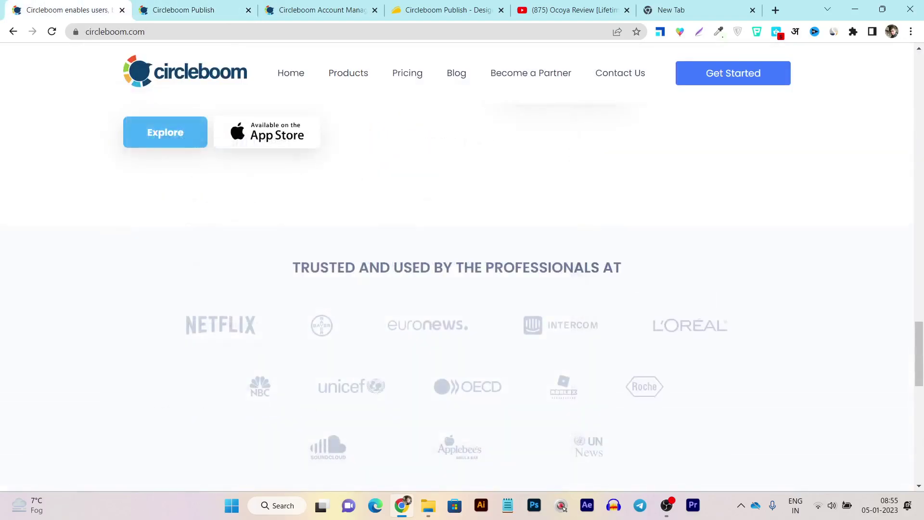
scroll(463, 289, "up", 6)
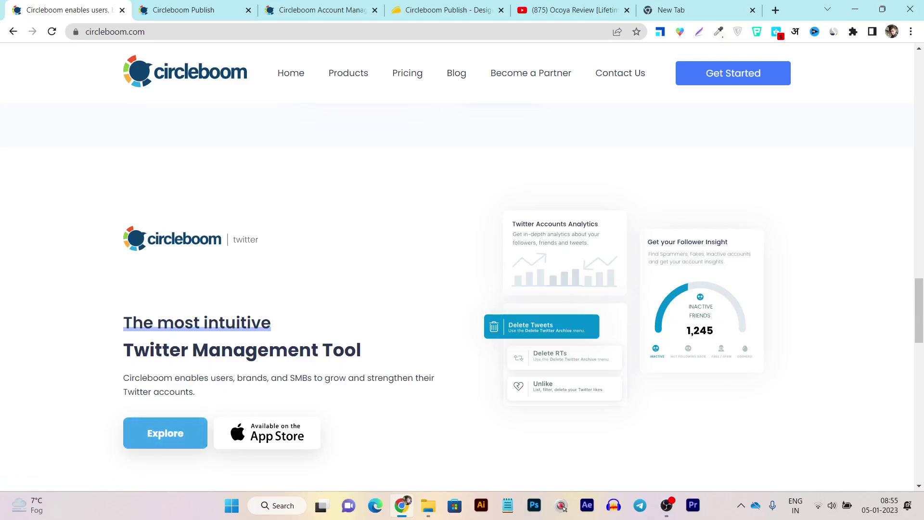
left_click(313, 10)
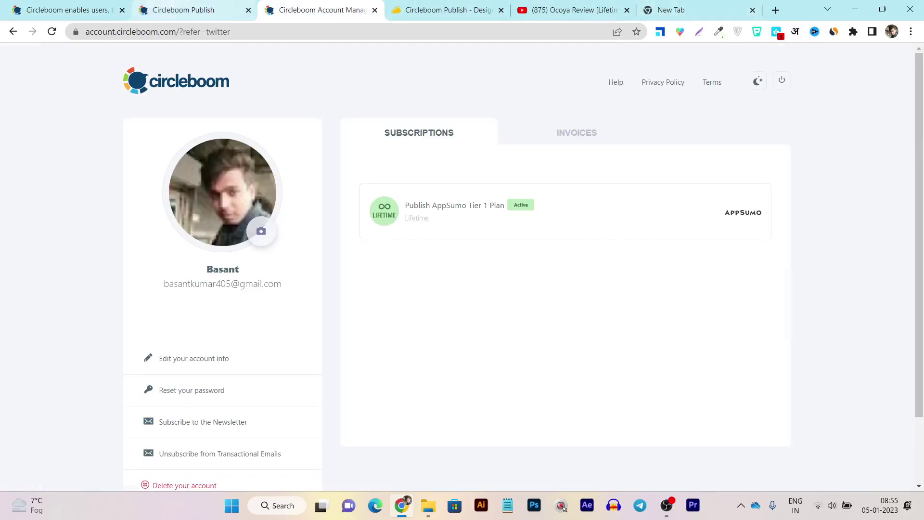
left_click(175, 10)
left_click(68, 10)
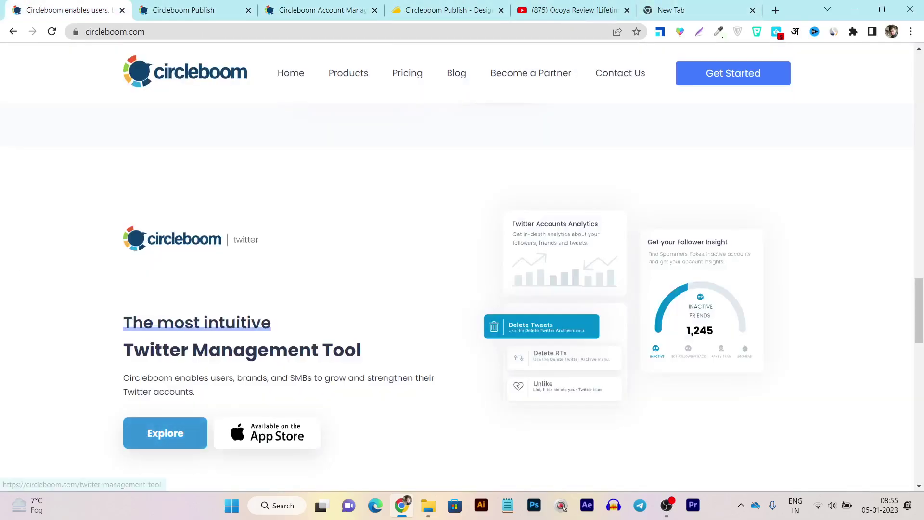
Open the Circleboom Twitter tool, dismiss its iOS app promotion, and examine the account statistics and My Tweets tools
left_click(166, 433)
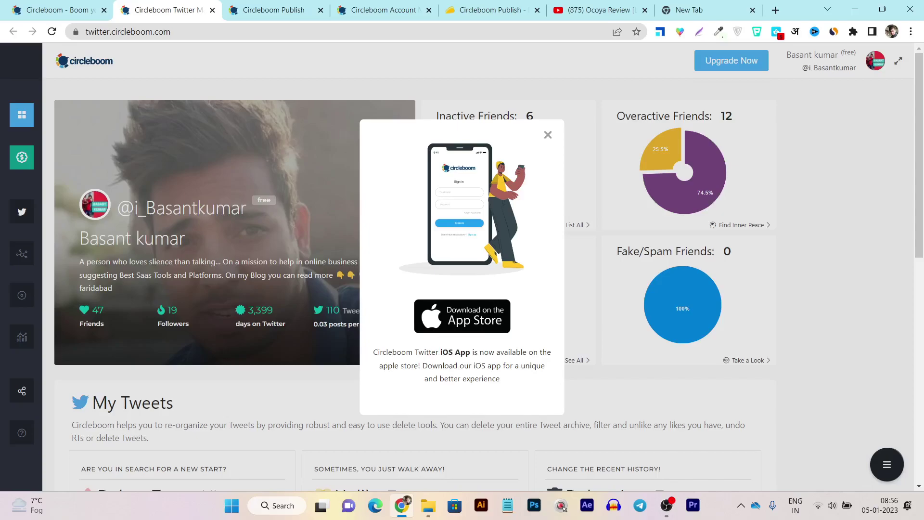
key("Escape")
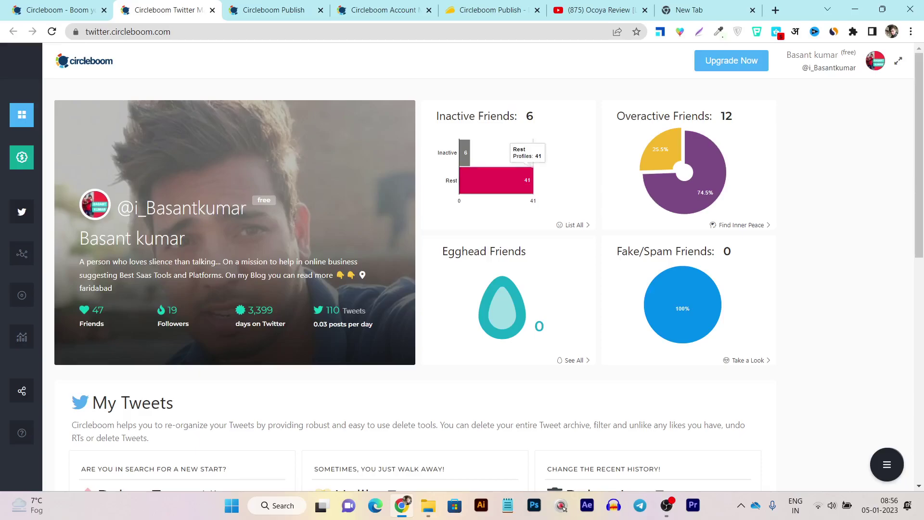
scroll(462, 269, "down", 5)
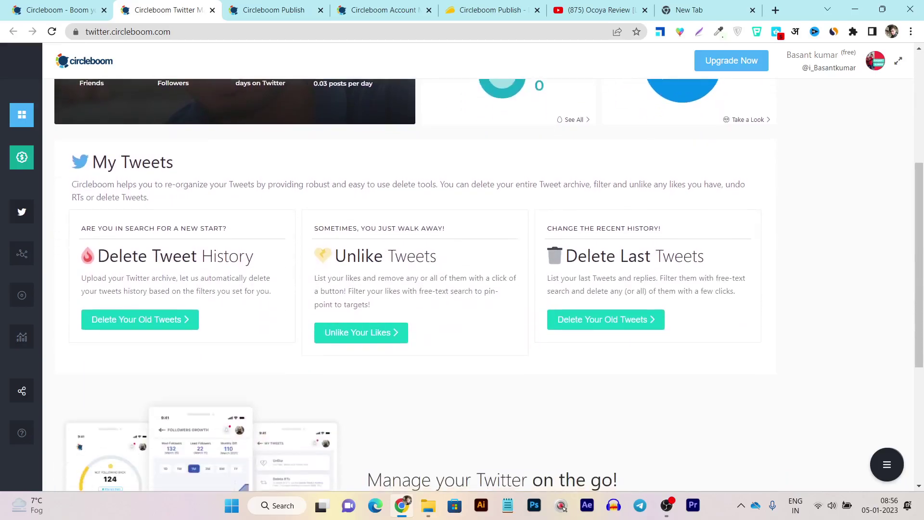
scroll(462, 270, "down", 3)
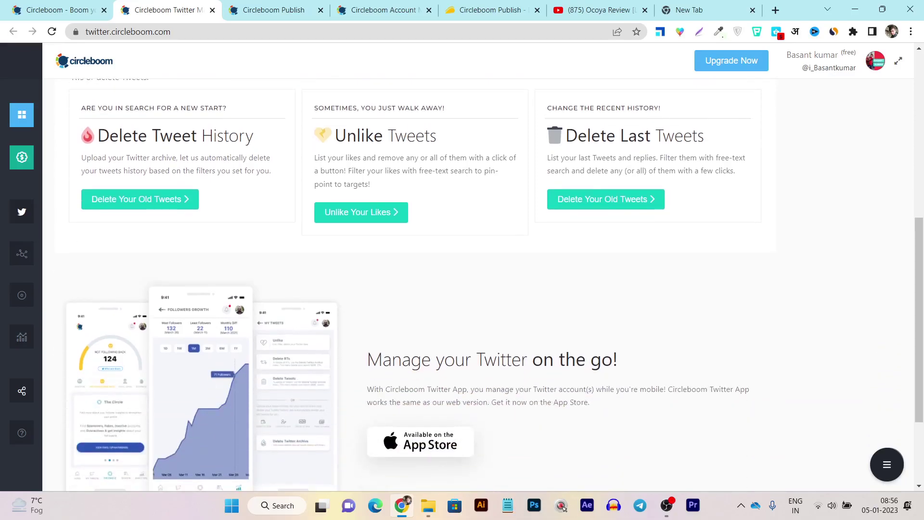
scroll(462, 269, "up", 5)
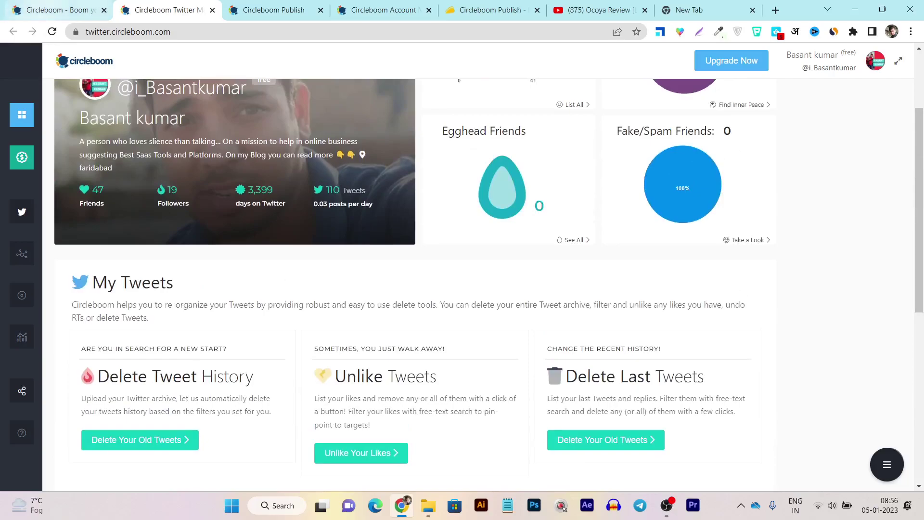
Compare the AppSumo listing with the Circleboom Twitter dashboard's friend charts and the Circleboom Publish dashboard
left_click(59, 10)
key("ctrl+Tab")
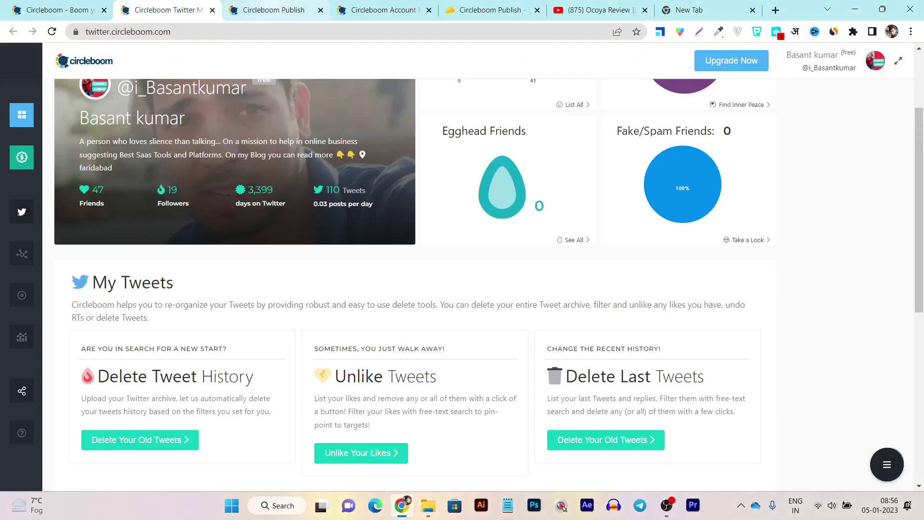
left_click(486, 10)
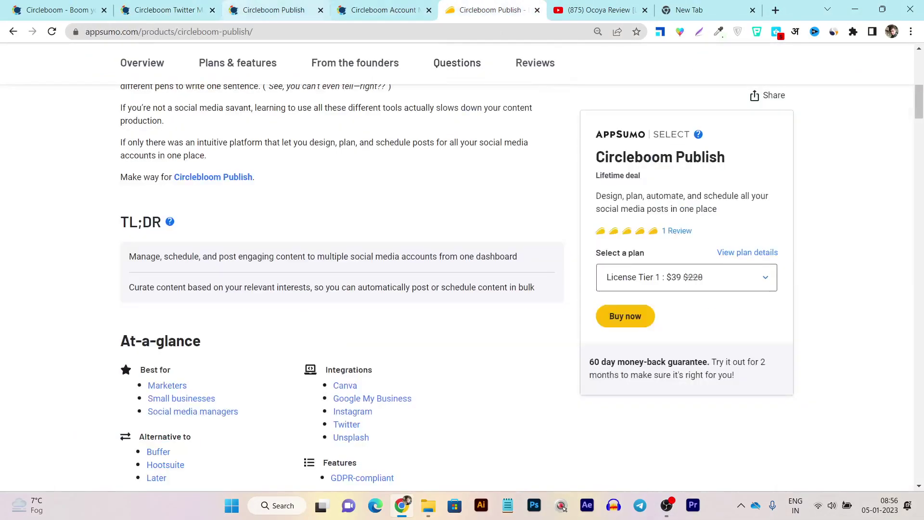
left_click(163, 10)
scroll(712, 293, "up", 3)
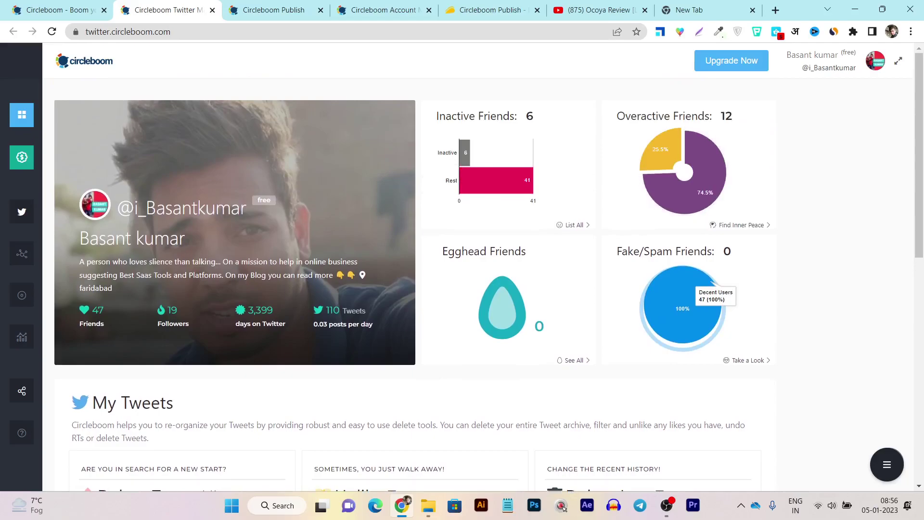
key("ctrl+3")
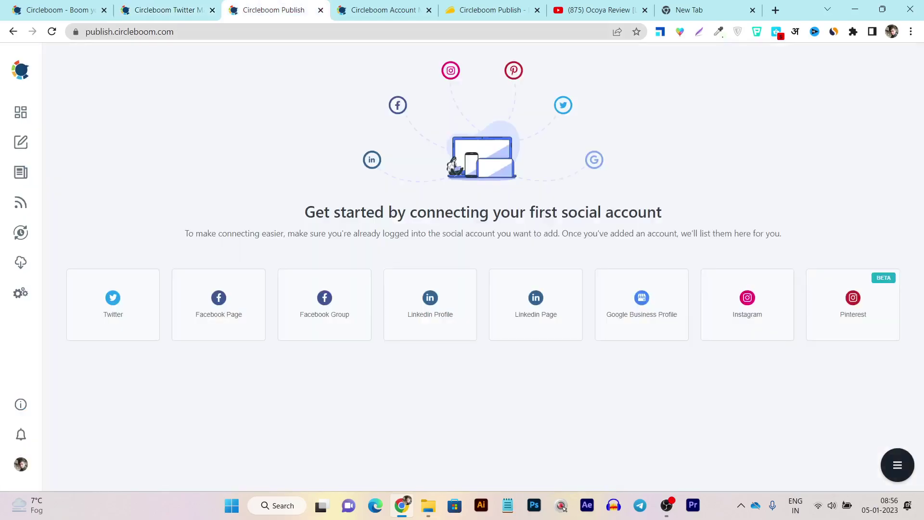
Open the AppSumo listing's Plans & features section and examine the features included in all plans and the three license tiers
key("ctrl+5")
scroll(342, 288, "up", 7)
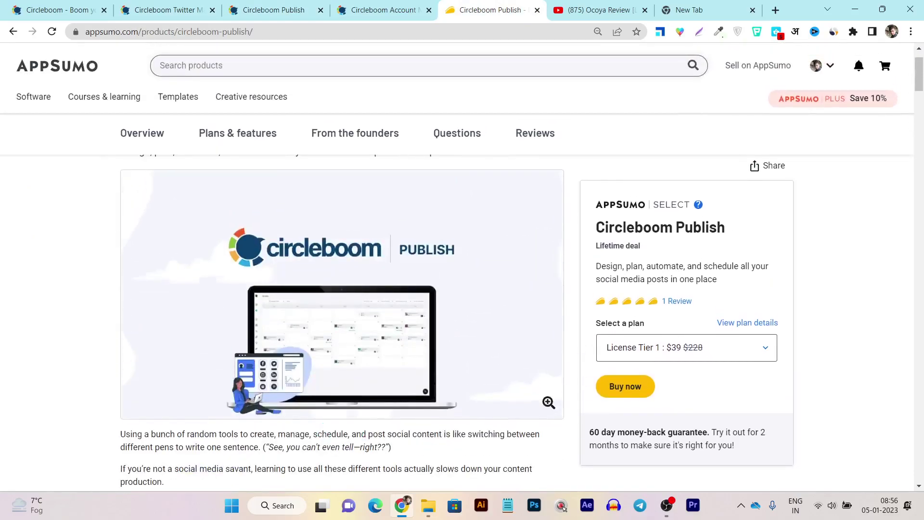
scroll(342, 289, "down", 5)
left_click(241, 63)
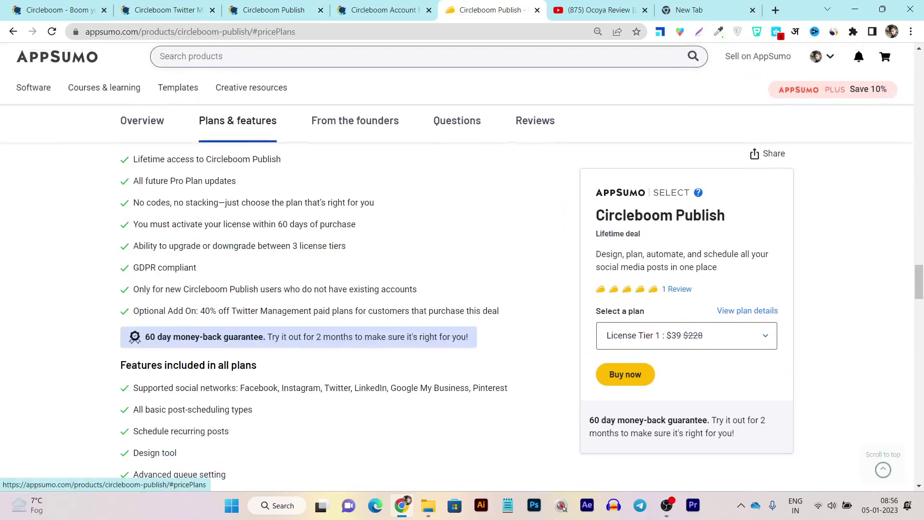
scroll(342, 289, "down", 3)
scroll(342, 289, "down", 3)
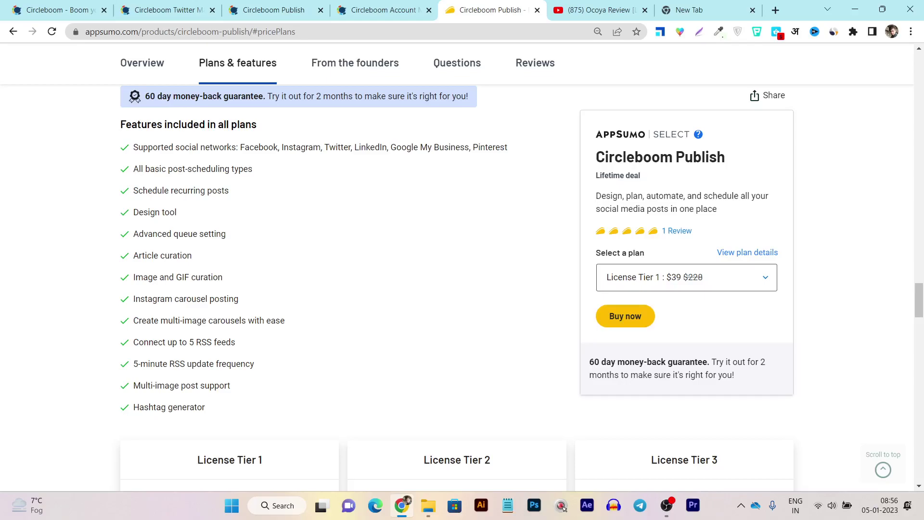
scroll(342, 289, "down", 3)
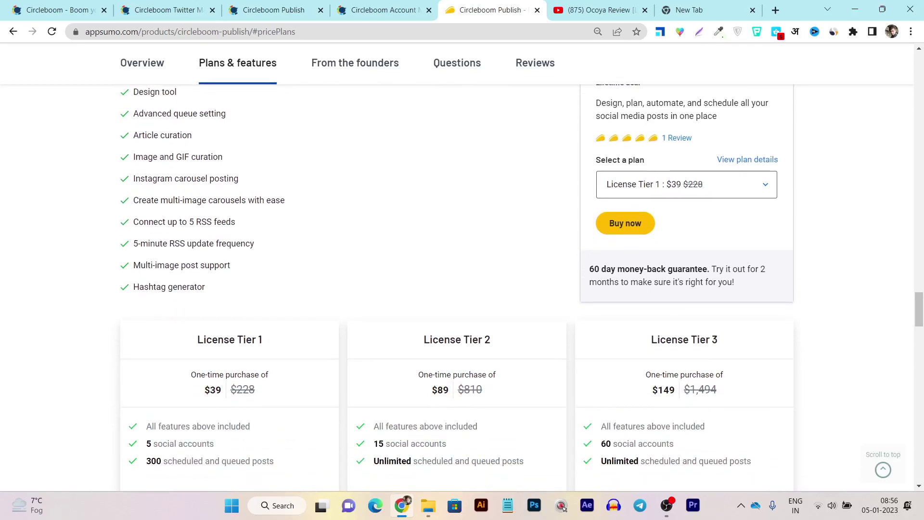
Revisit the Circleboom Twitter dashboard, and highlight "Unlimited scheduled" in the License Tier 3 plan on AppSumo
left_click(164, 10)
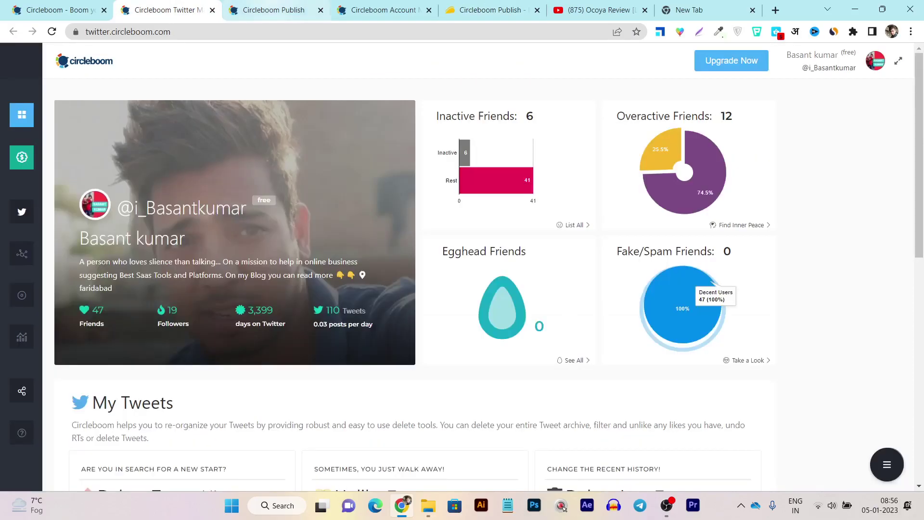
left_click(274, 10)
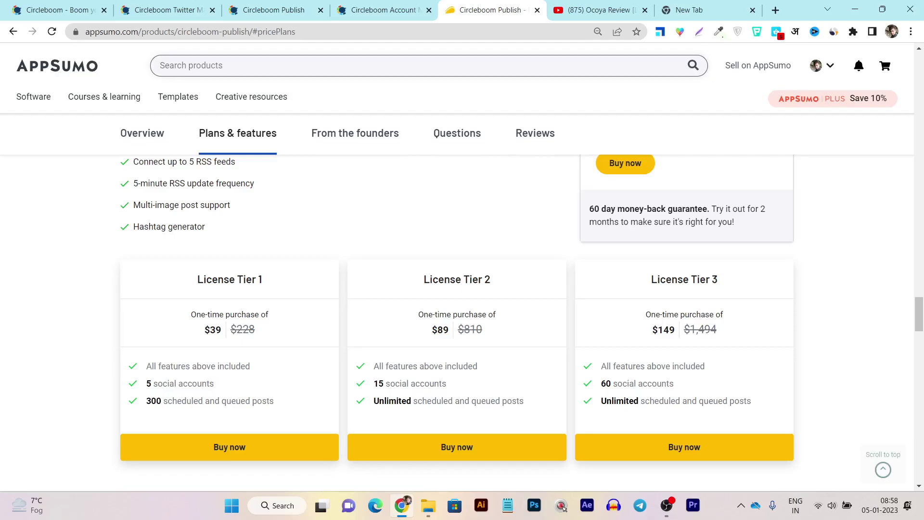
left_click_drag(601, 401, 680, 401)
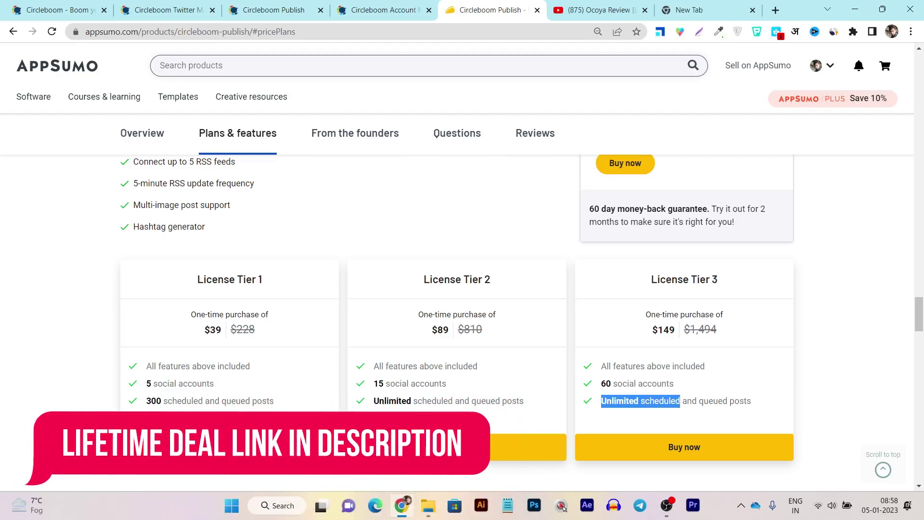
Look back over the AppSumo listing's Overview section and return to the deal's title and main image
scroll(462, 313, "up", 10)
scroll(462, 313, "up", 10)
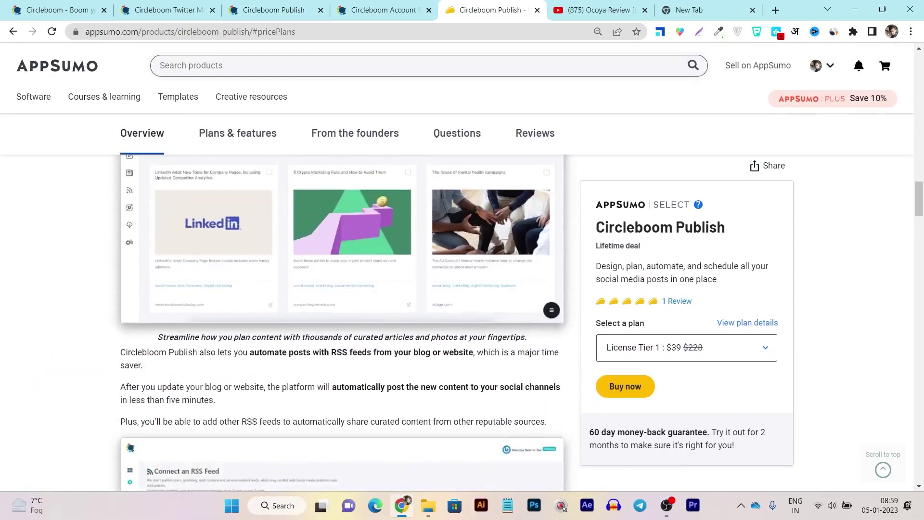
scroll(462, 313, "up", 10)
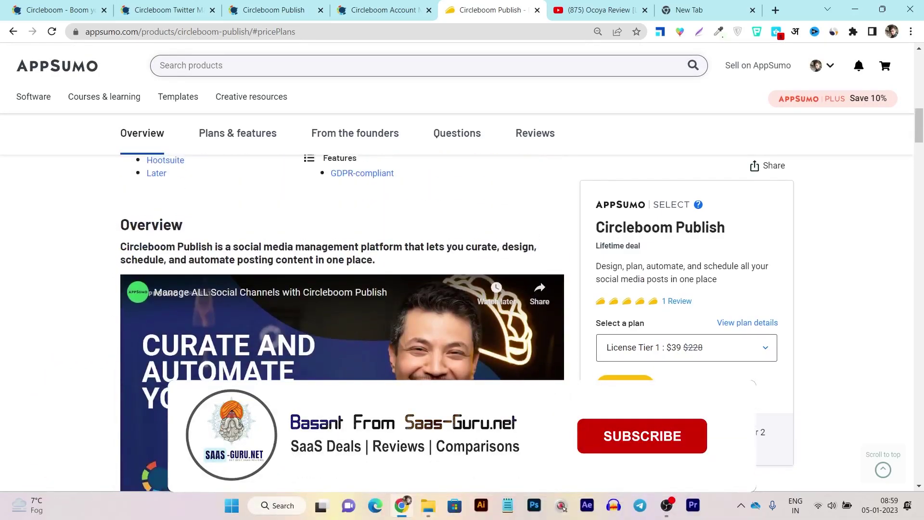
scroll(462, 313, "up", 1)
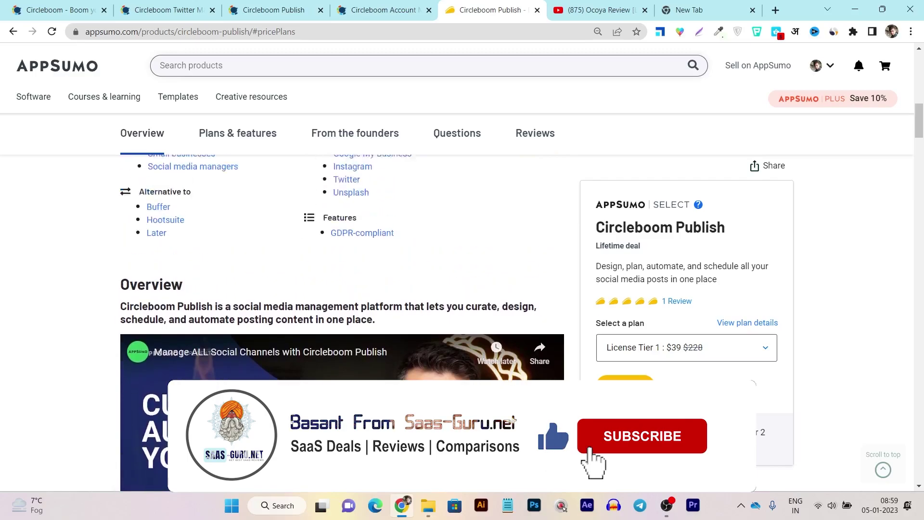
scroll(462, 313, "up", 8)
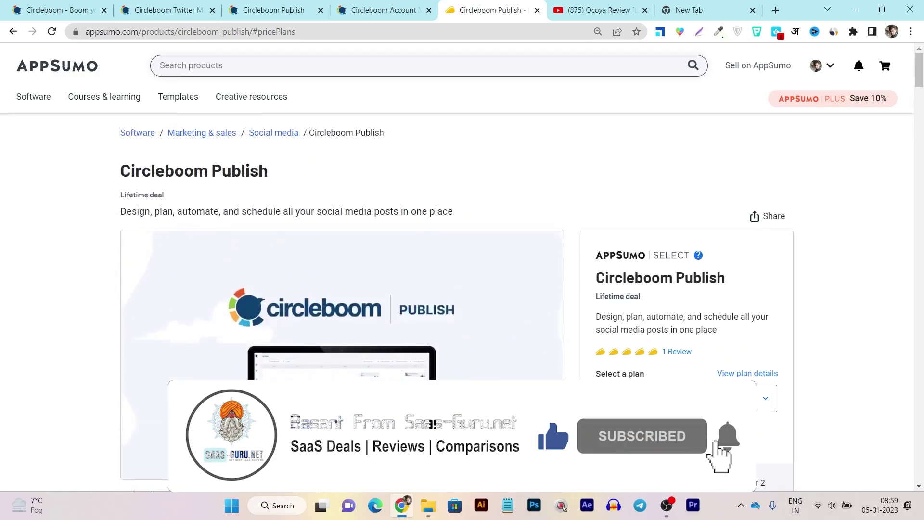